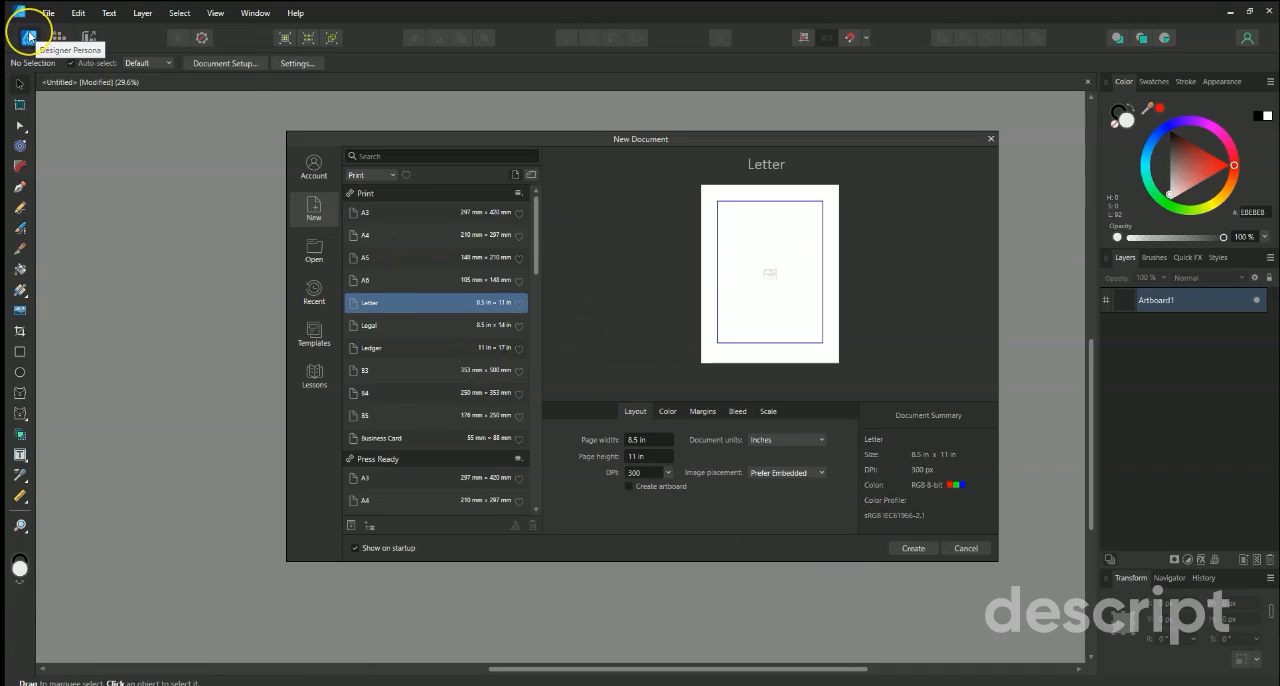
Create a Letter-size print document in pixels, 2550 × 3300 px at 300 DPI, with the RGB/8 color format.
left_click(820, 441)
left_click(801, 459)
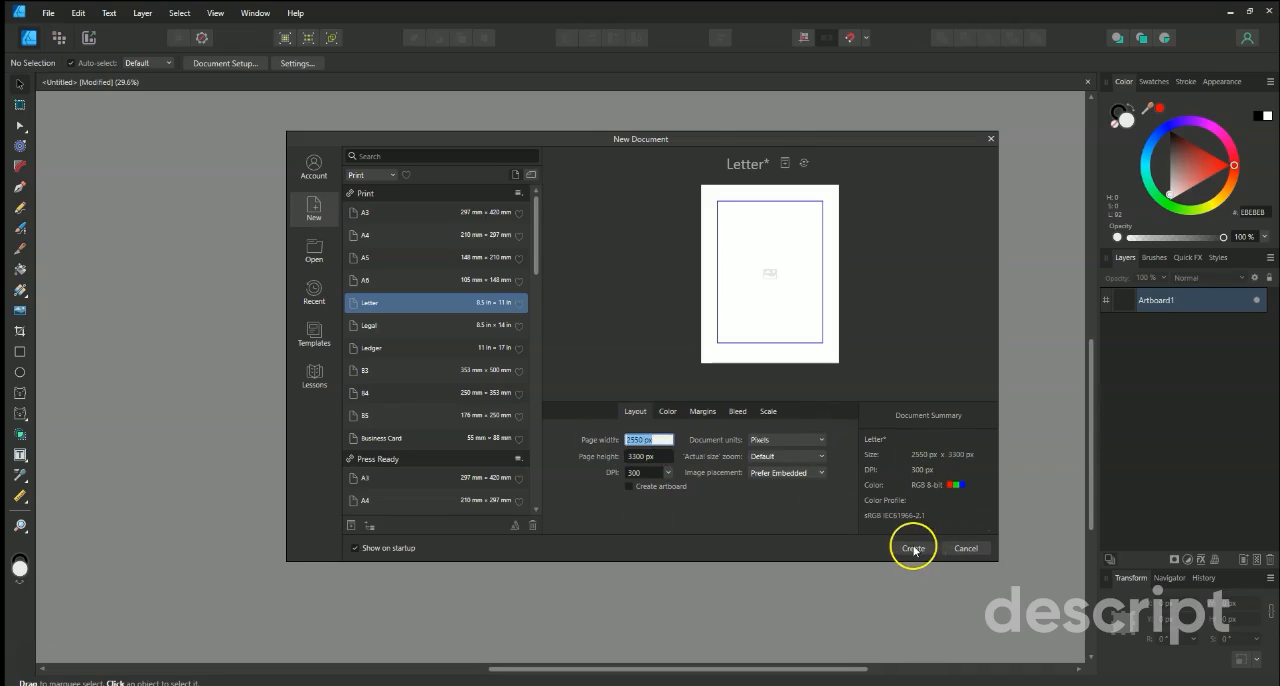
left_click(667, 411)
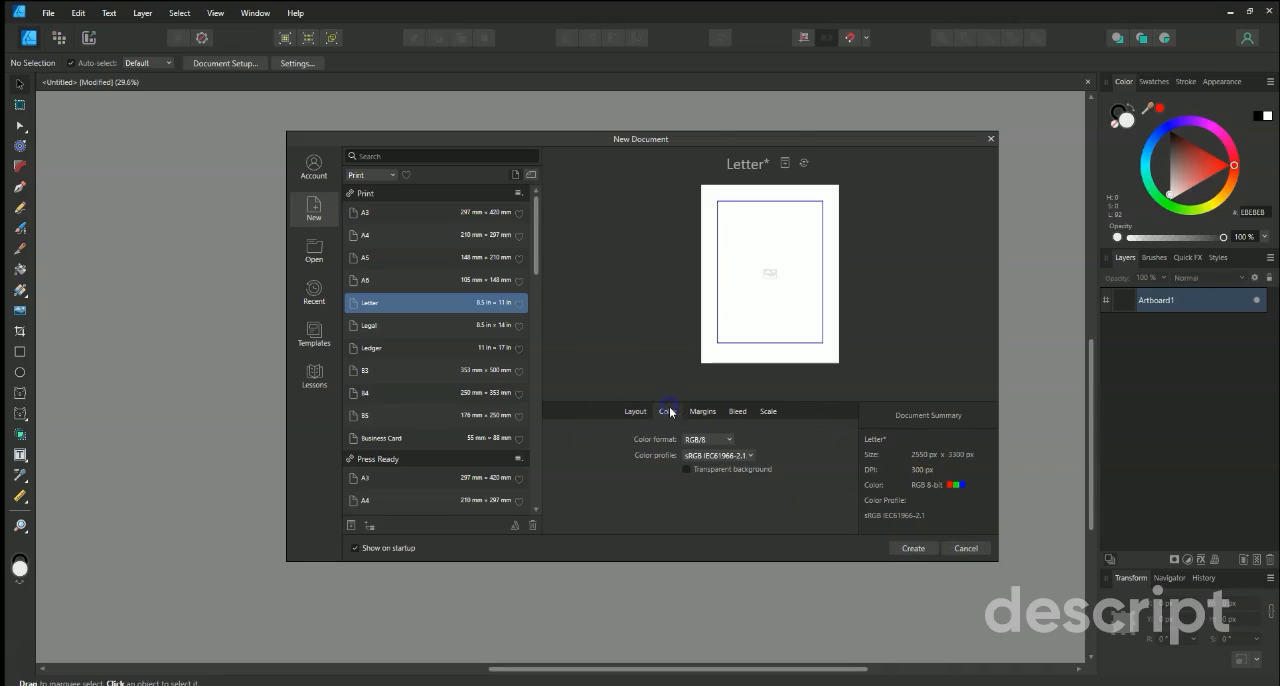
left_click(731, 442)
left_click(730, 441)
left_click(730, 441)
left_click(724, 453)
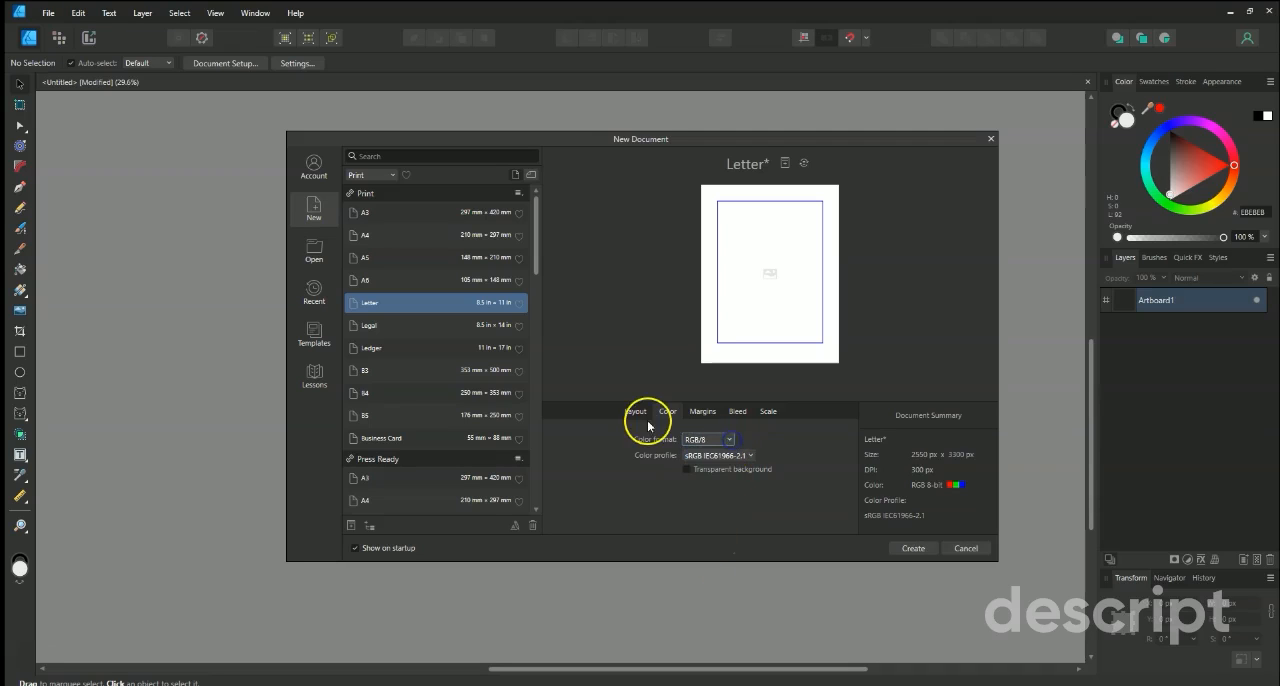
left_click(636, 411)
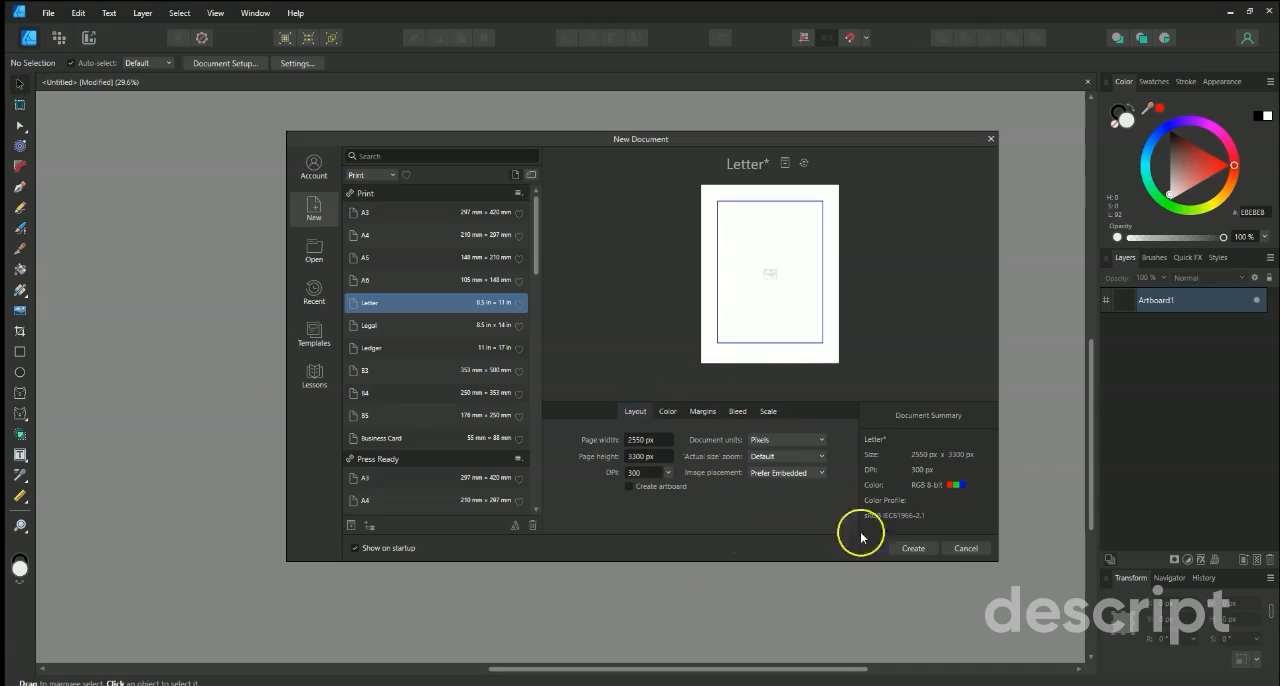
left_click(913, 548)
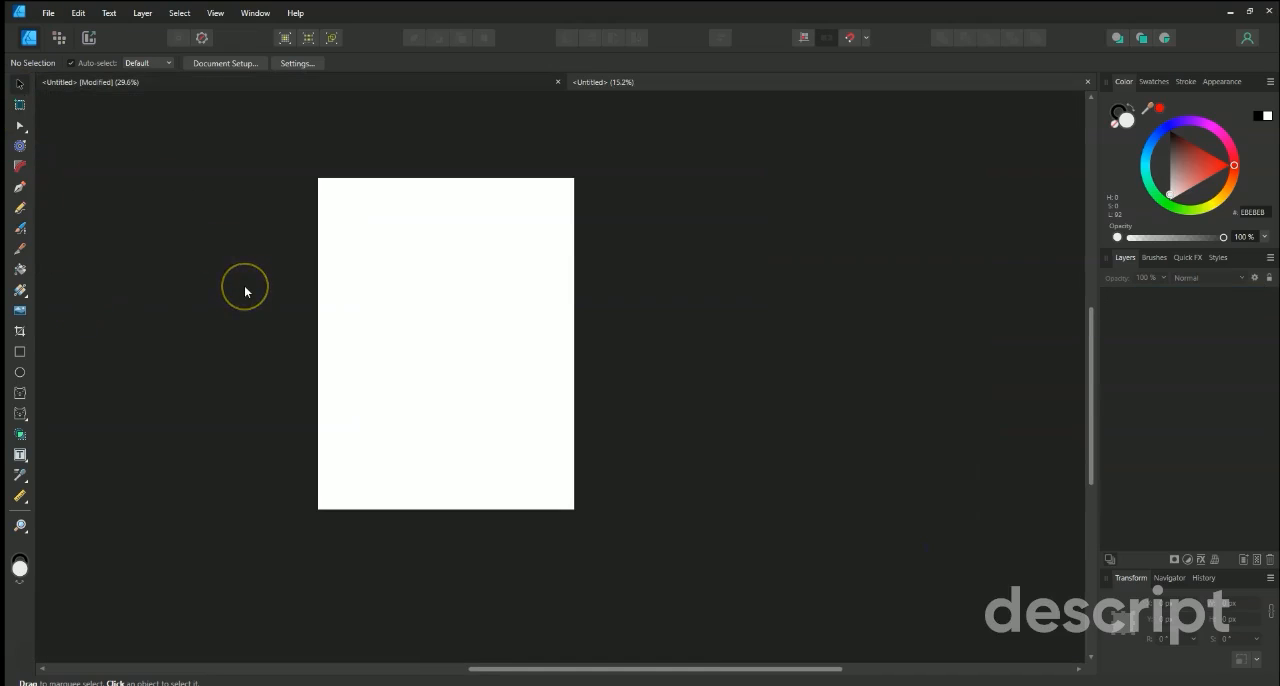
Draw an artboard over the page and set its width and height to 1080 px.
left_click(20, 106)
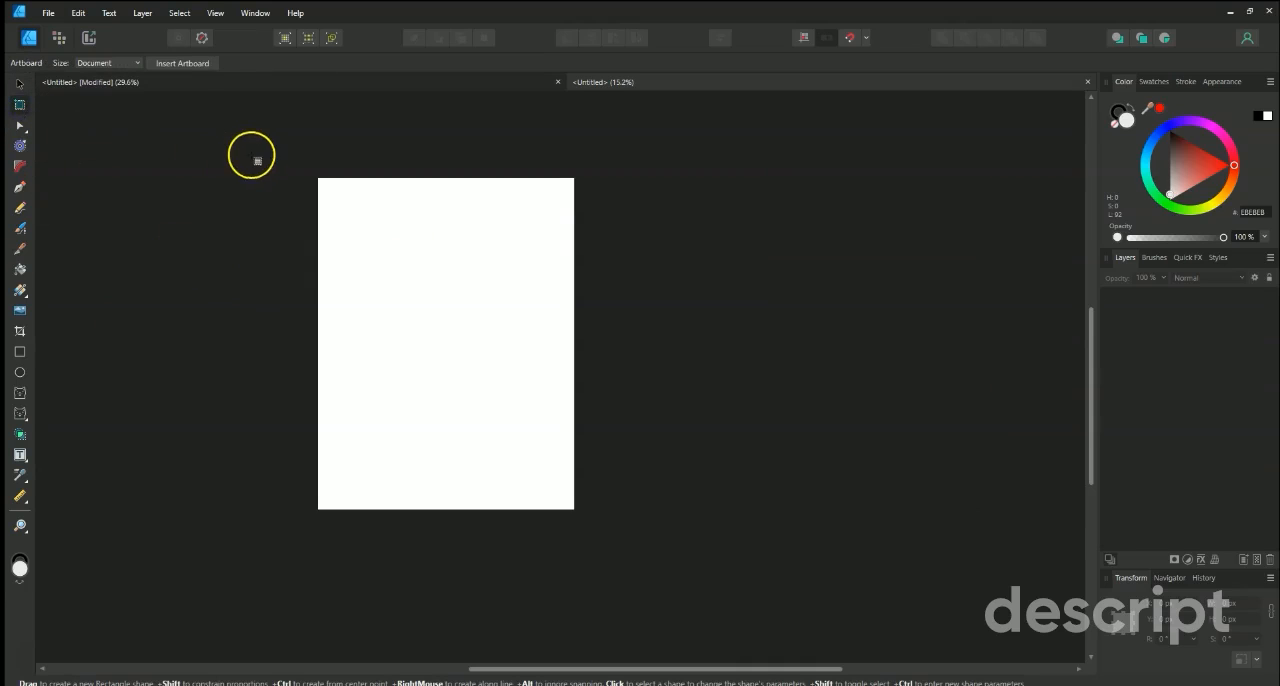
left_click_drag(245, 149, 581, 467)
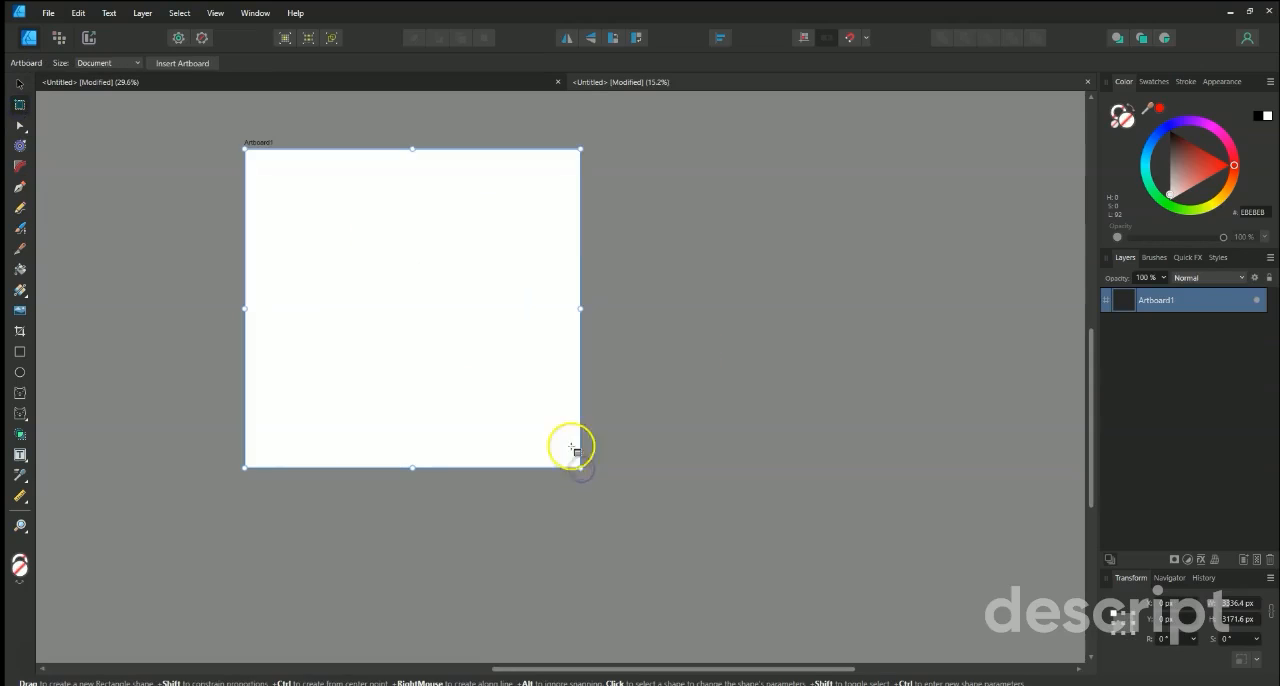
left_click(1236, 605)
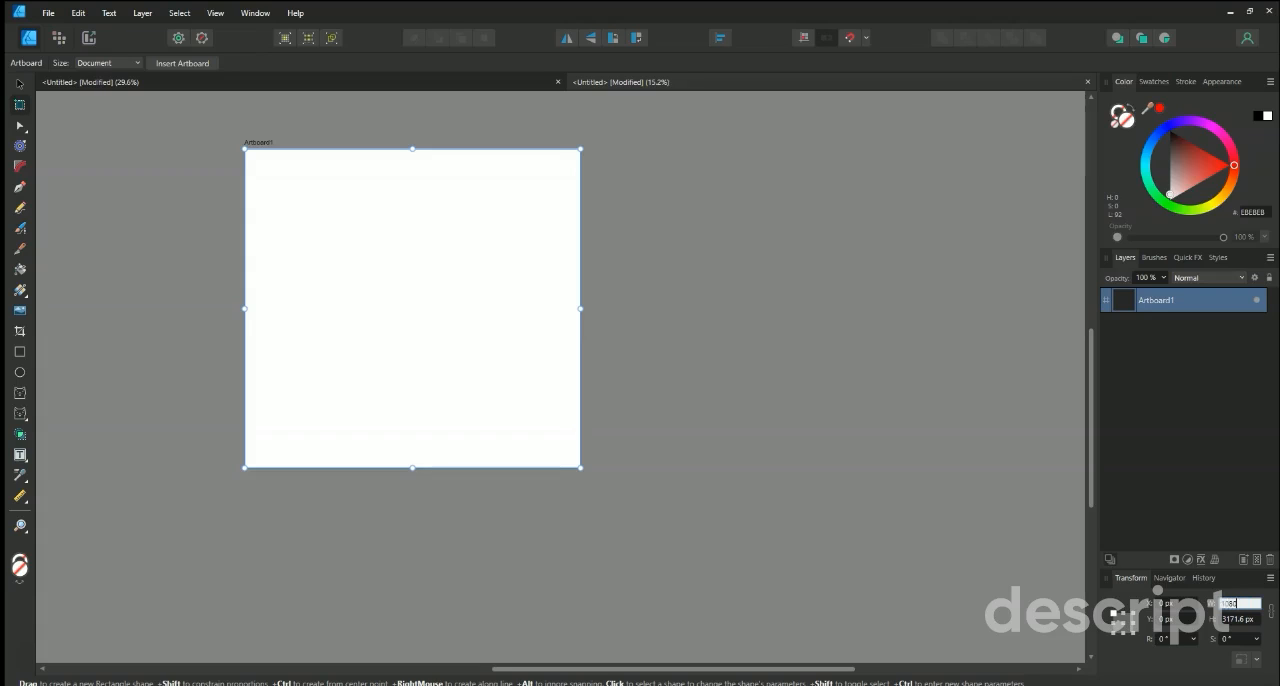
key("Return")
left_click(1235, 612)
type("18")
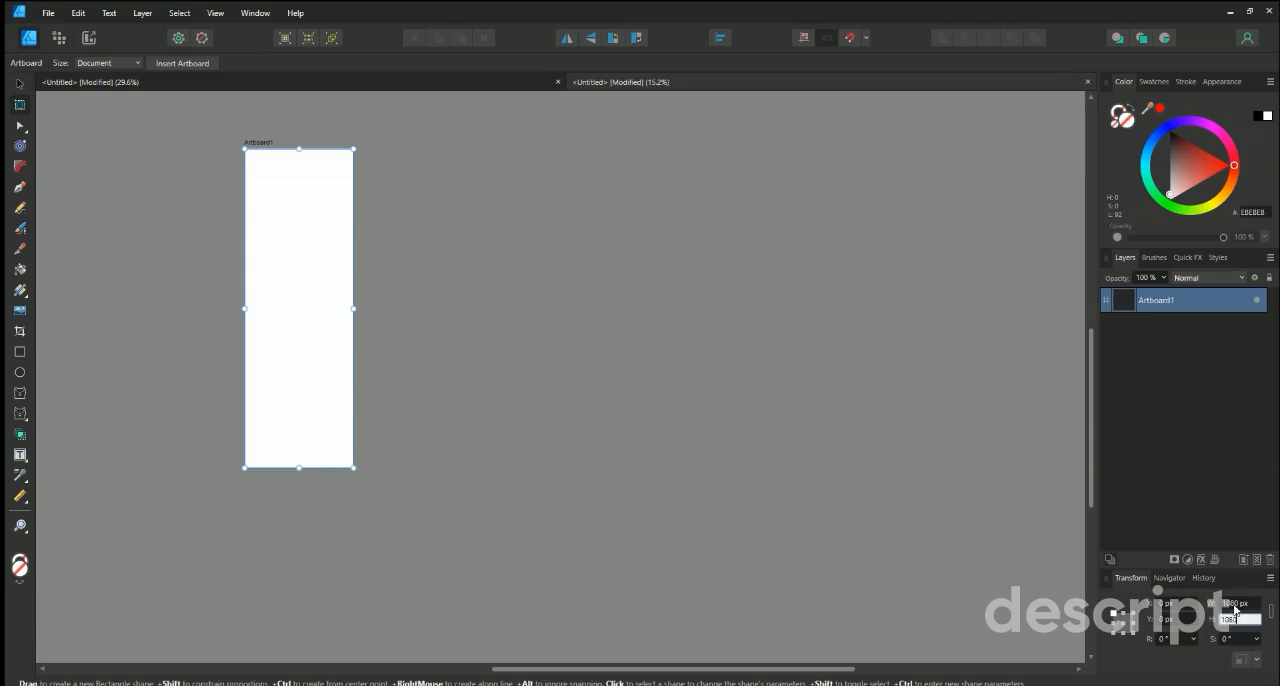
key("Return")
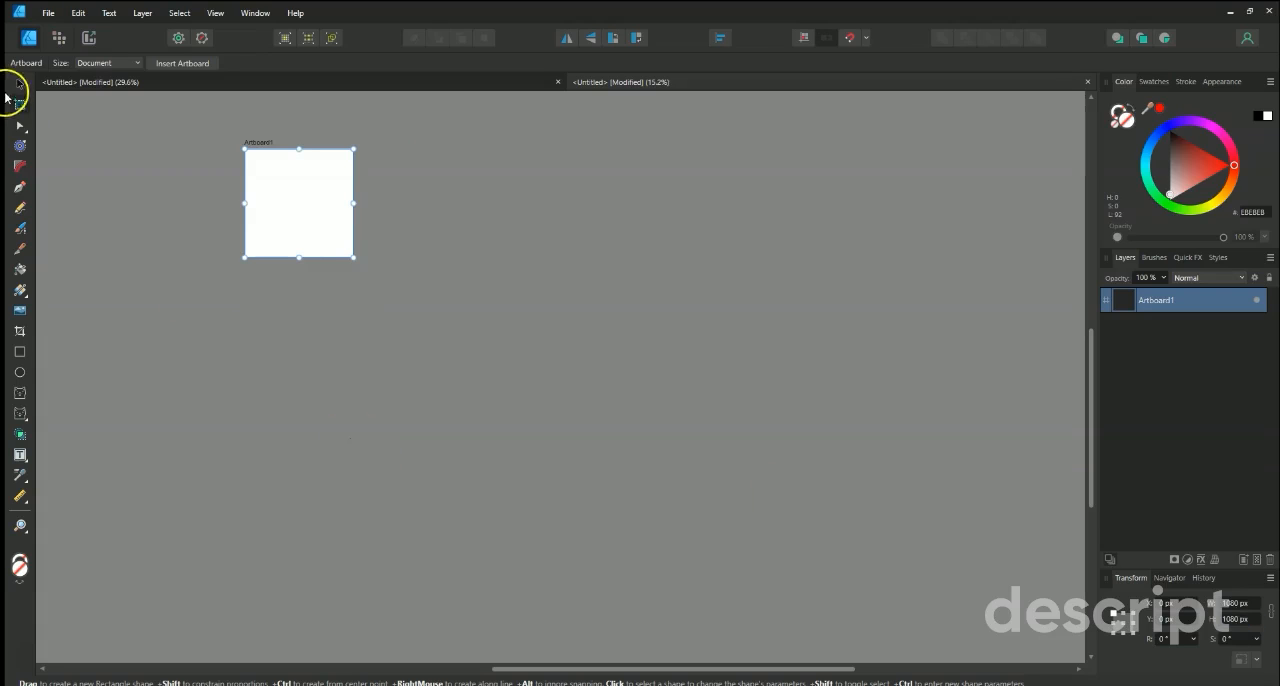
Duplicate the square artboard into six copies arranged in two rows of three.
left_click(20, 89)
left_click(272, 247)
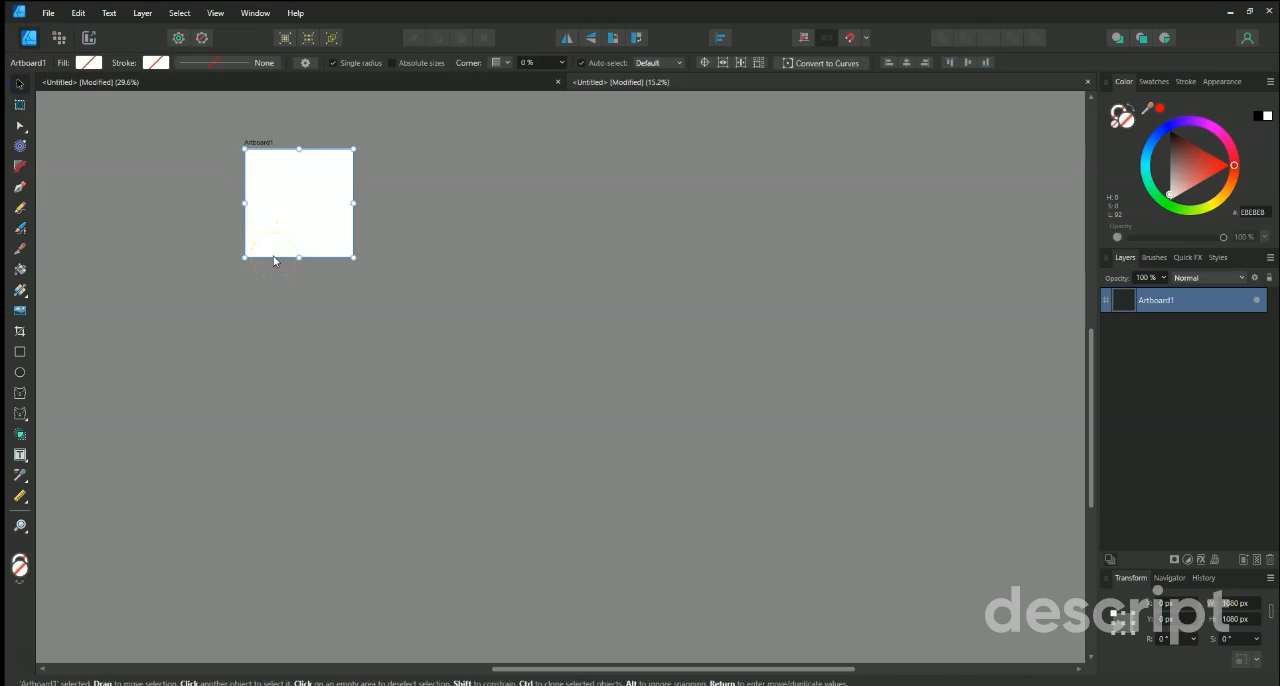
left_click(23, 80)
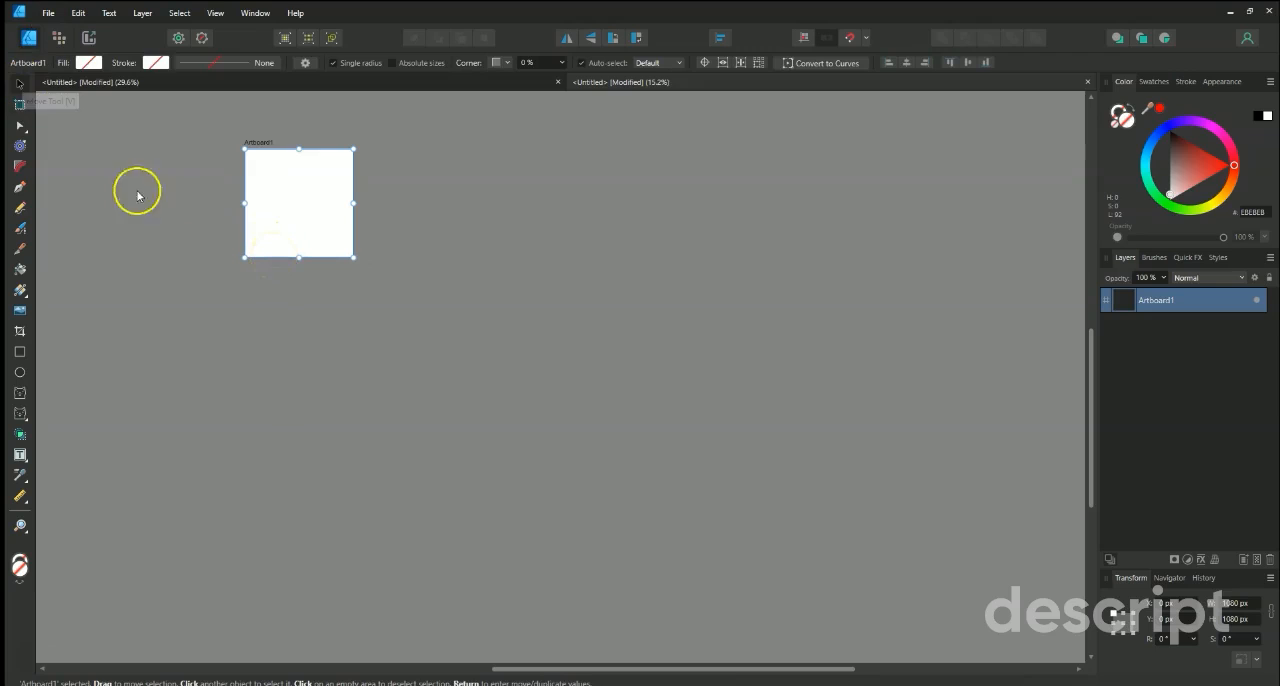
left_click_drag(262, 256, 248, 530)
left_click_drag(263, 530, 791, 533)
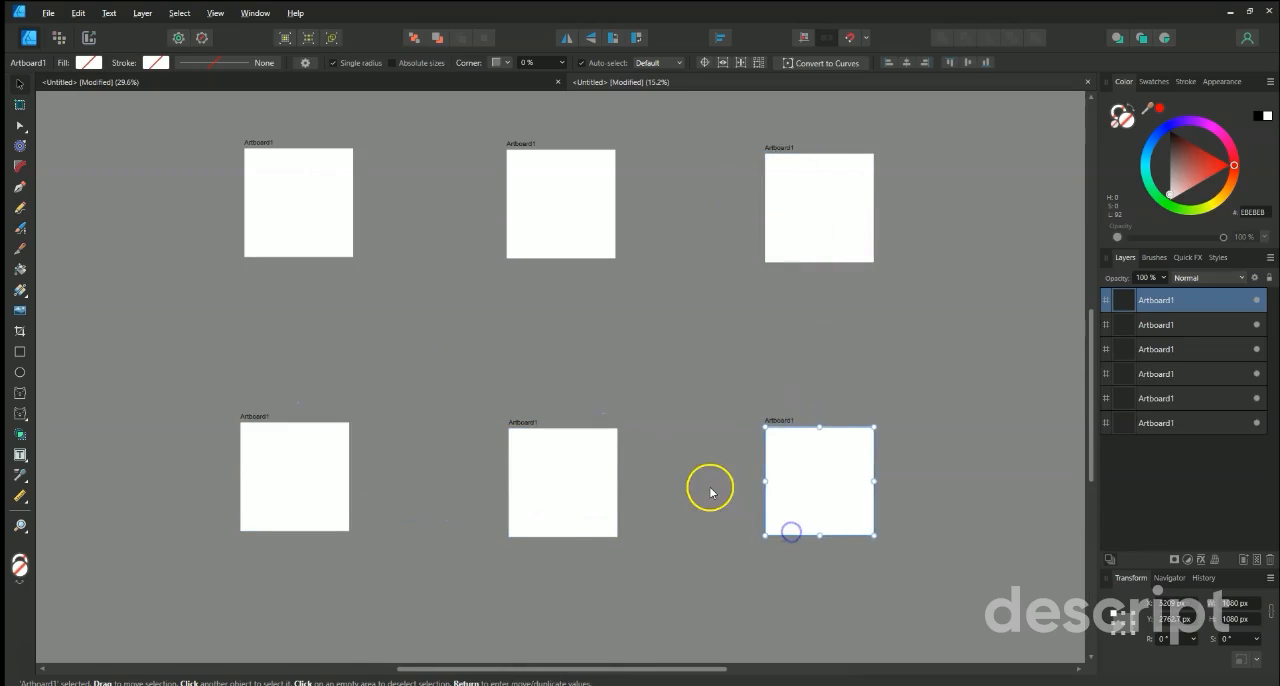
left_click(709, 486)
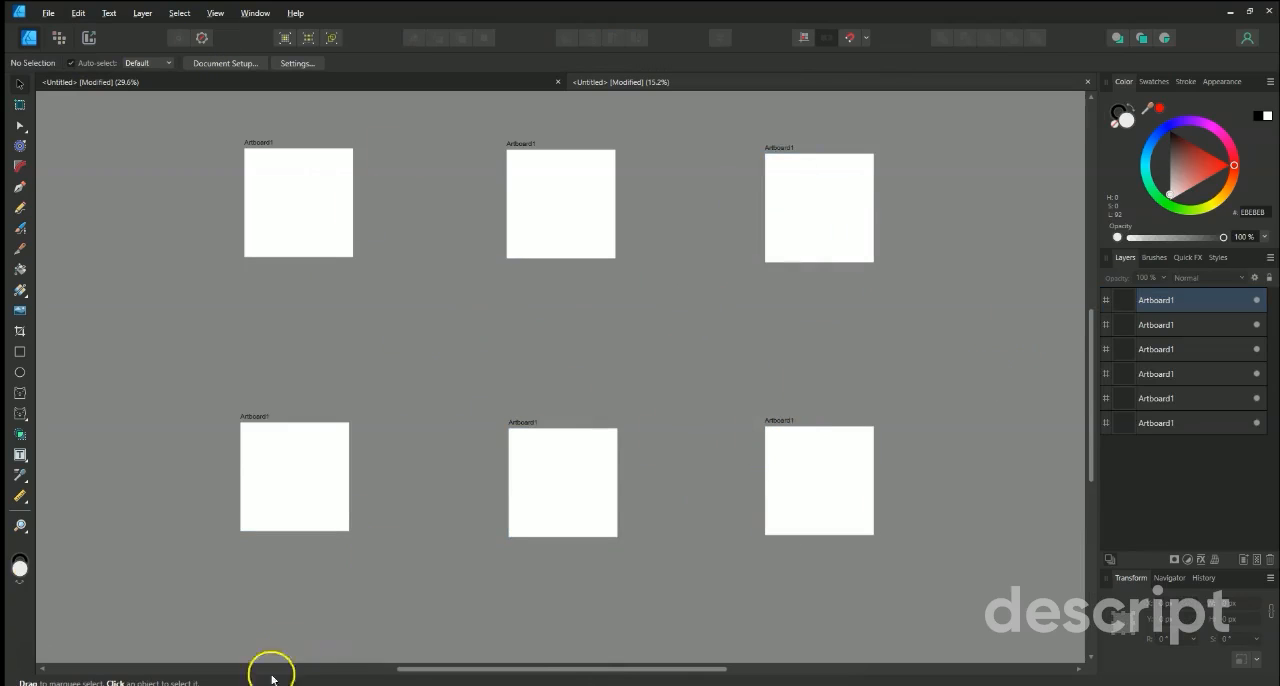
From the Art pics folder, place Vertebral Column, Trachea, Pneuma, Manus 1a, Fore View of the Heart and Cerebrum on the first artboard.
mouse_move(246, 685)
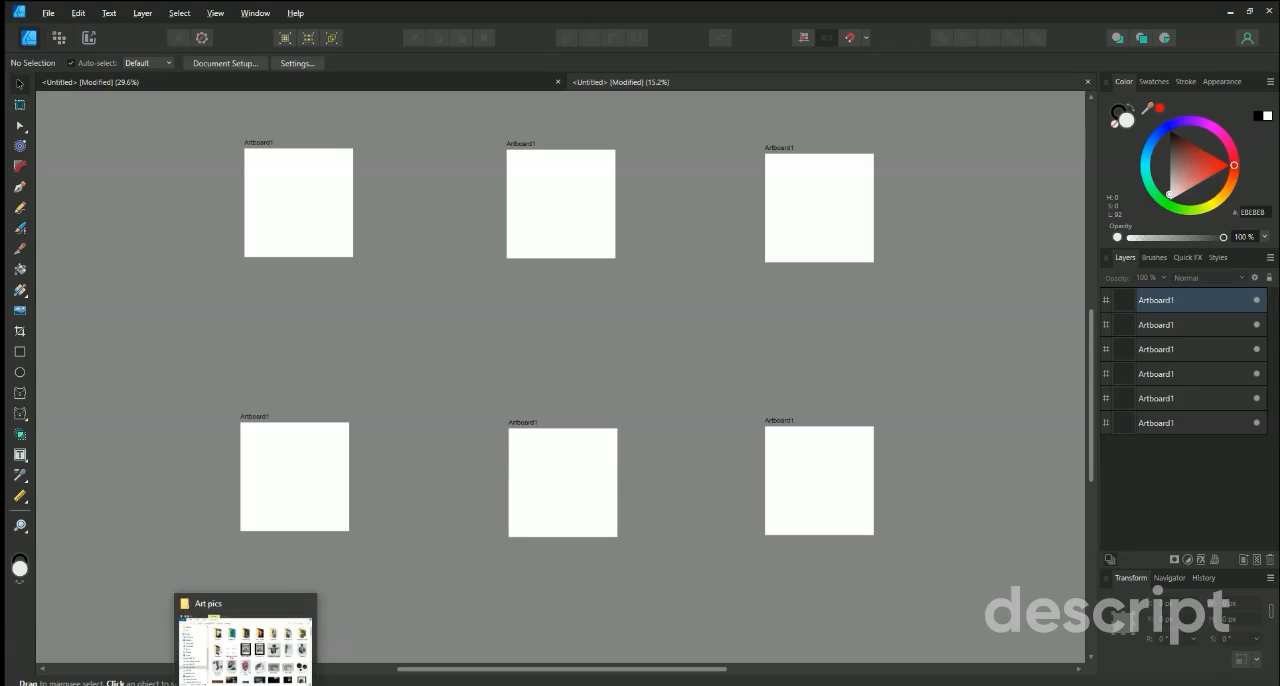
left_click(246, 685)
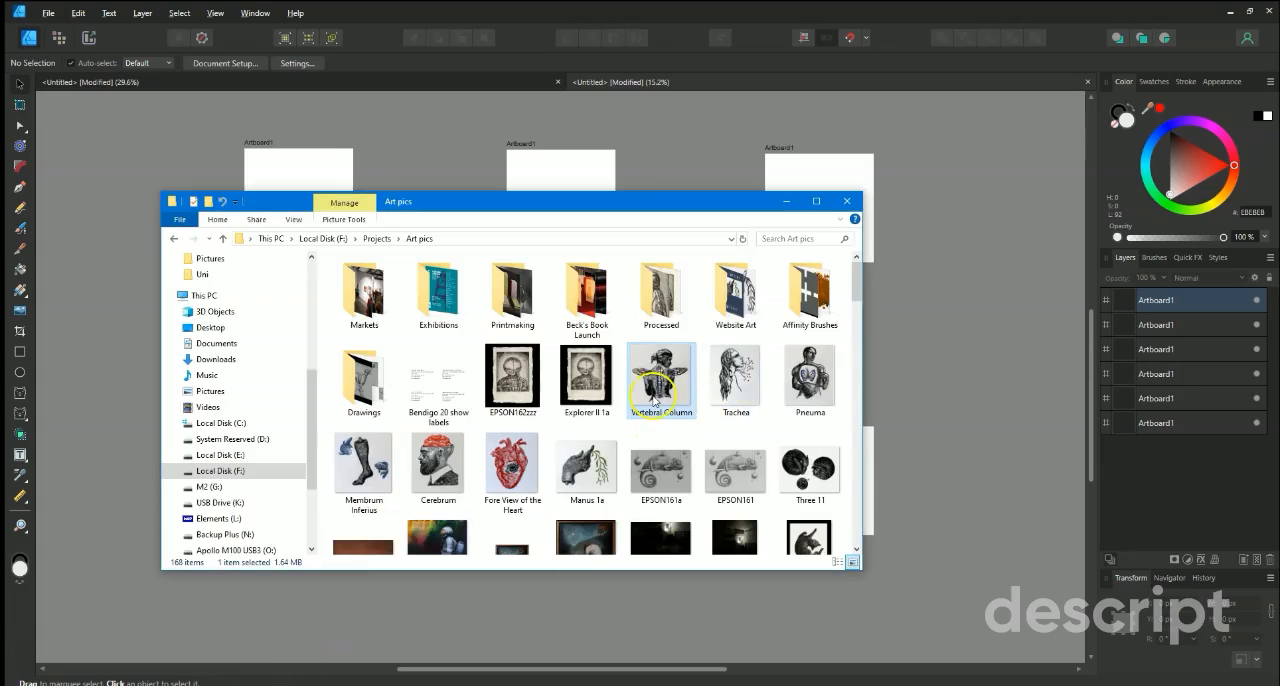
left_click(722, 378, "ctrl")
left_click(810, 380, "ctrl")
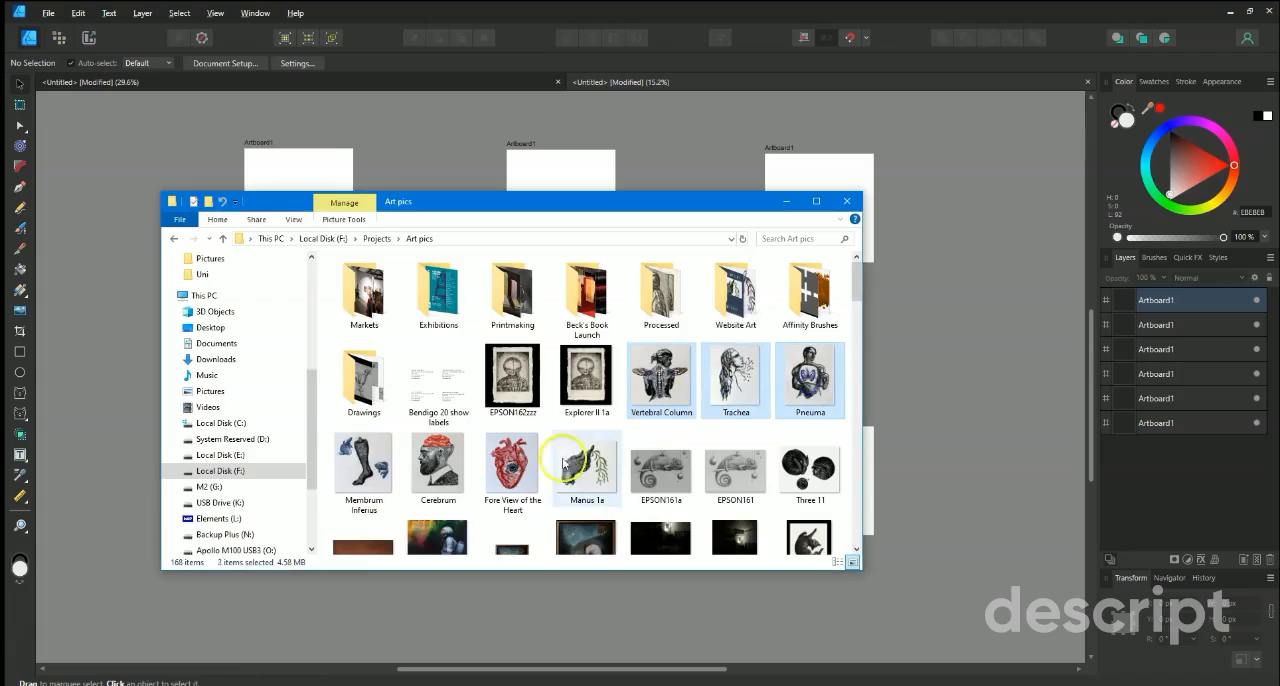
left_click(588, 467, "ctrl")
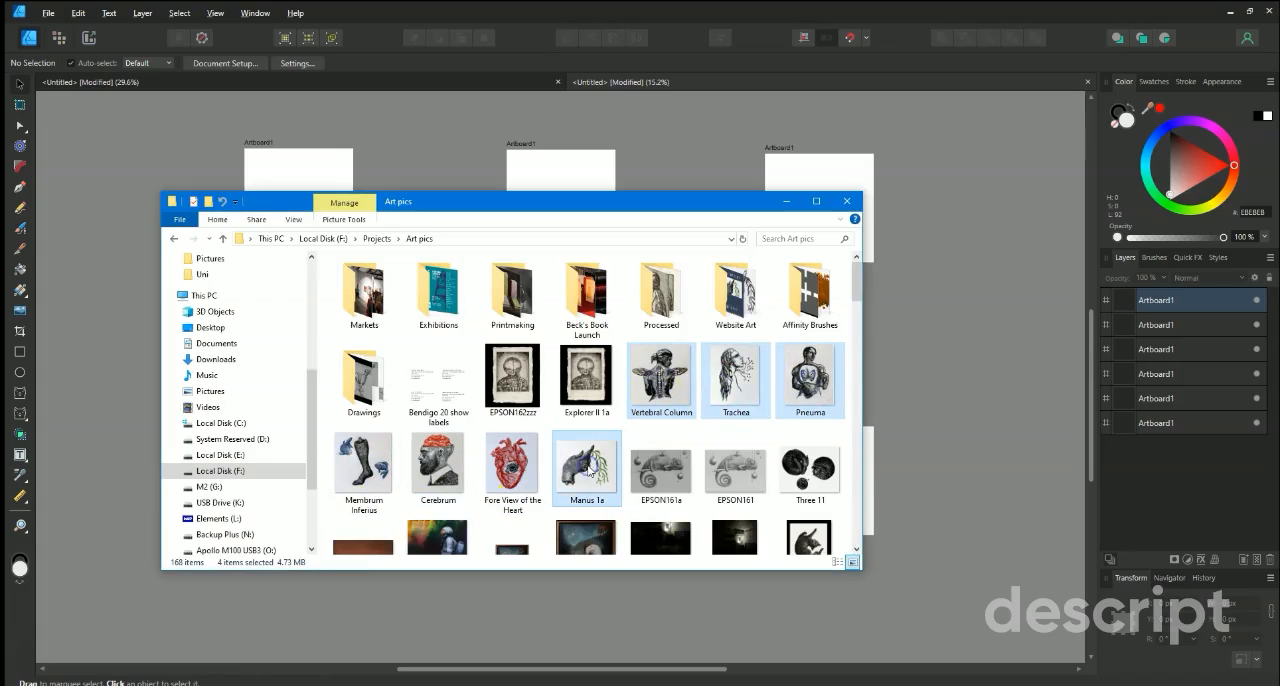
left_click(507, 484, "ctrl")
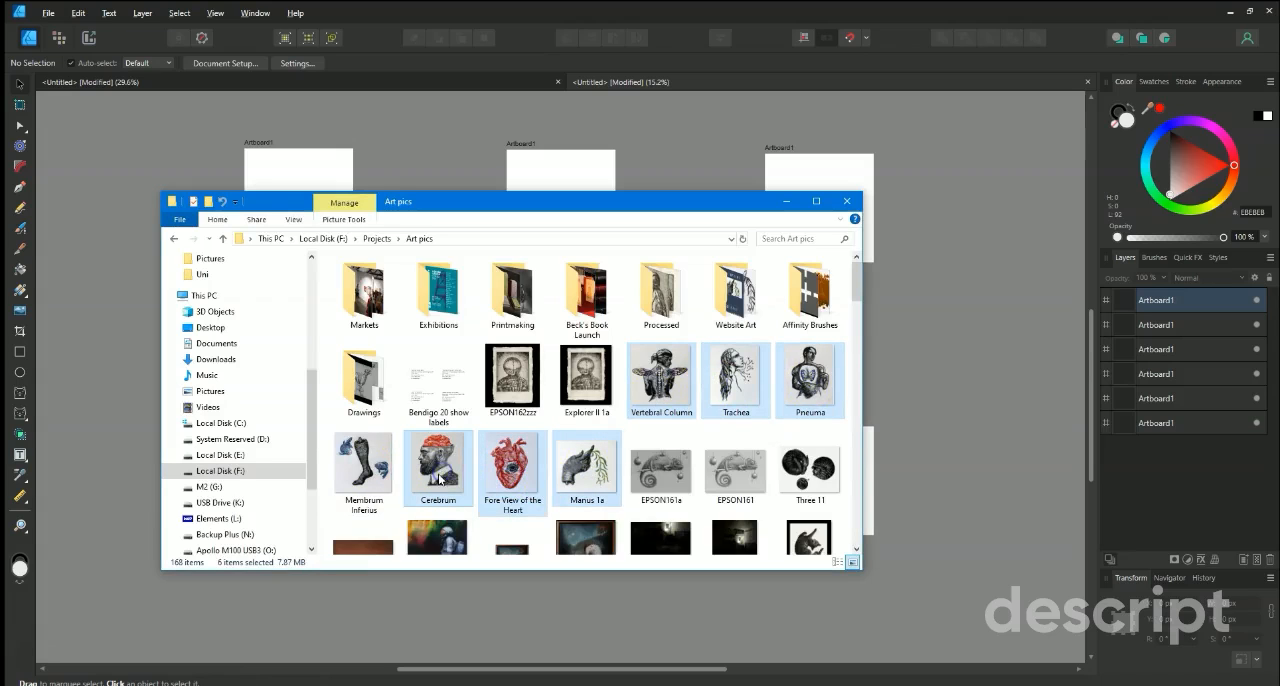
left_click_drag(740, 210, 1013, 261)
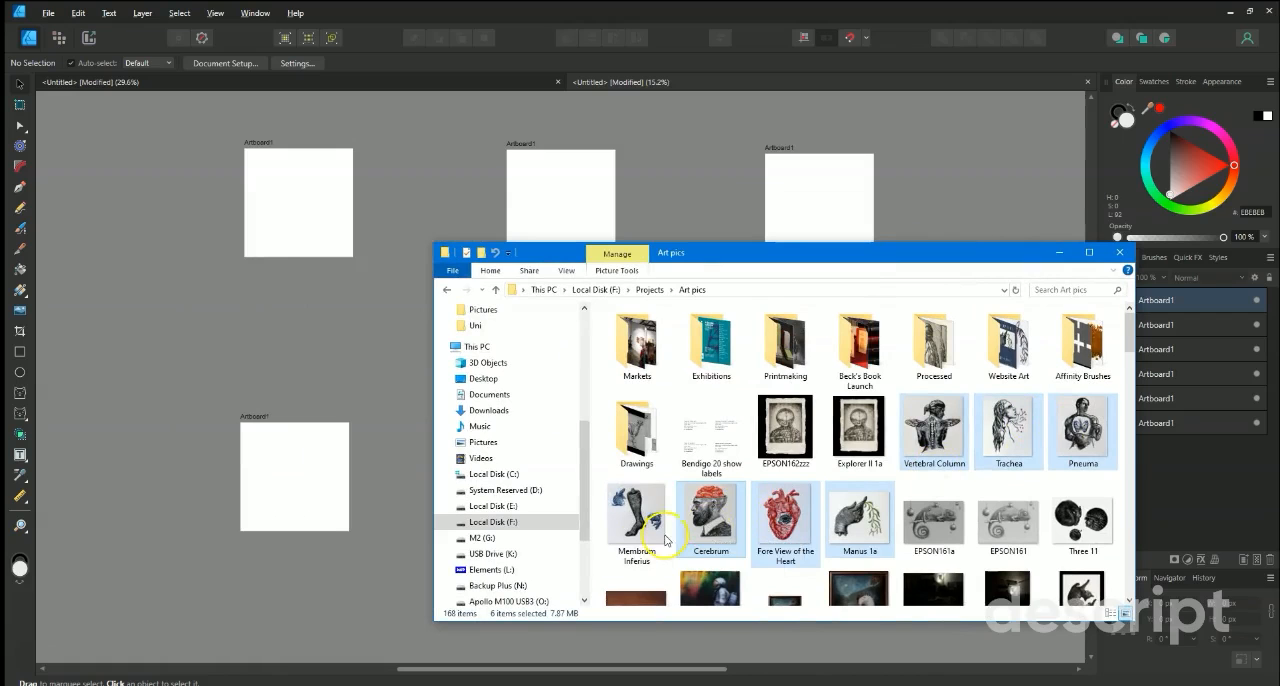
left_click_drag(727, 527, 291, 198)
left_click(1059, 252)
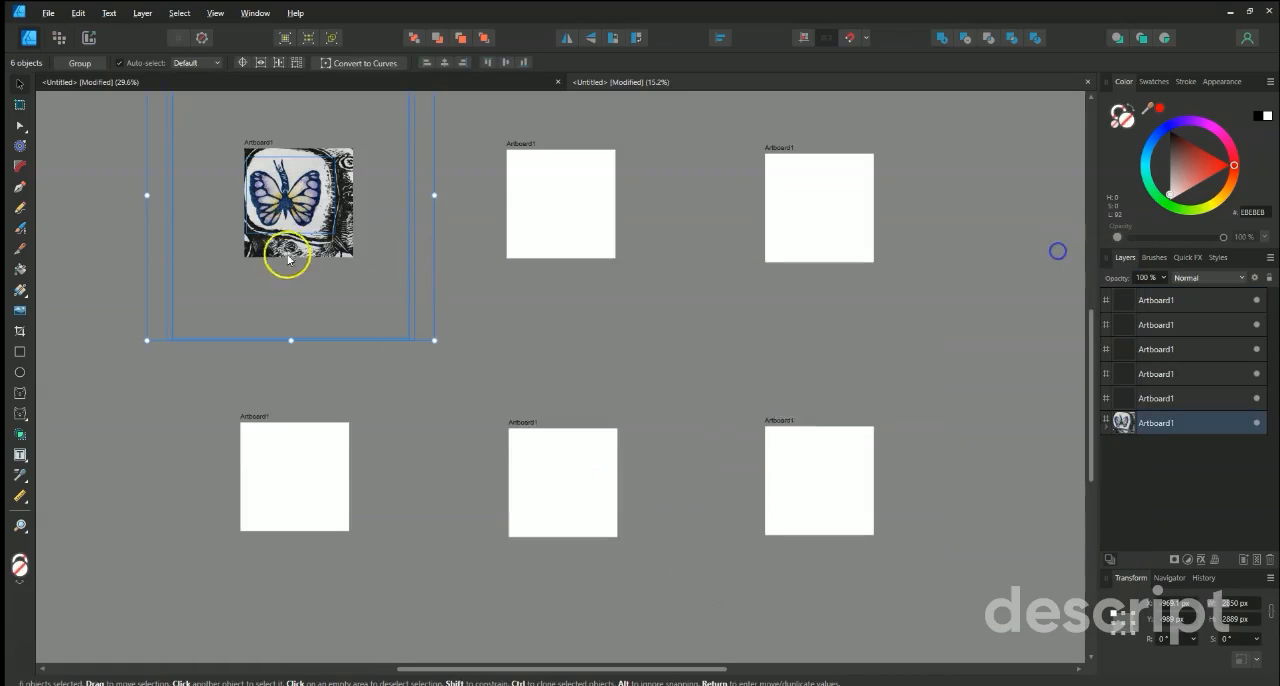
Restore the selection of all six placed images and scale them down together to about 54%.
scroll(240, 285, "up", 3)
left_click(151, 515)
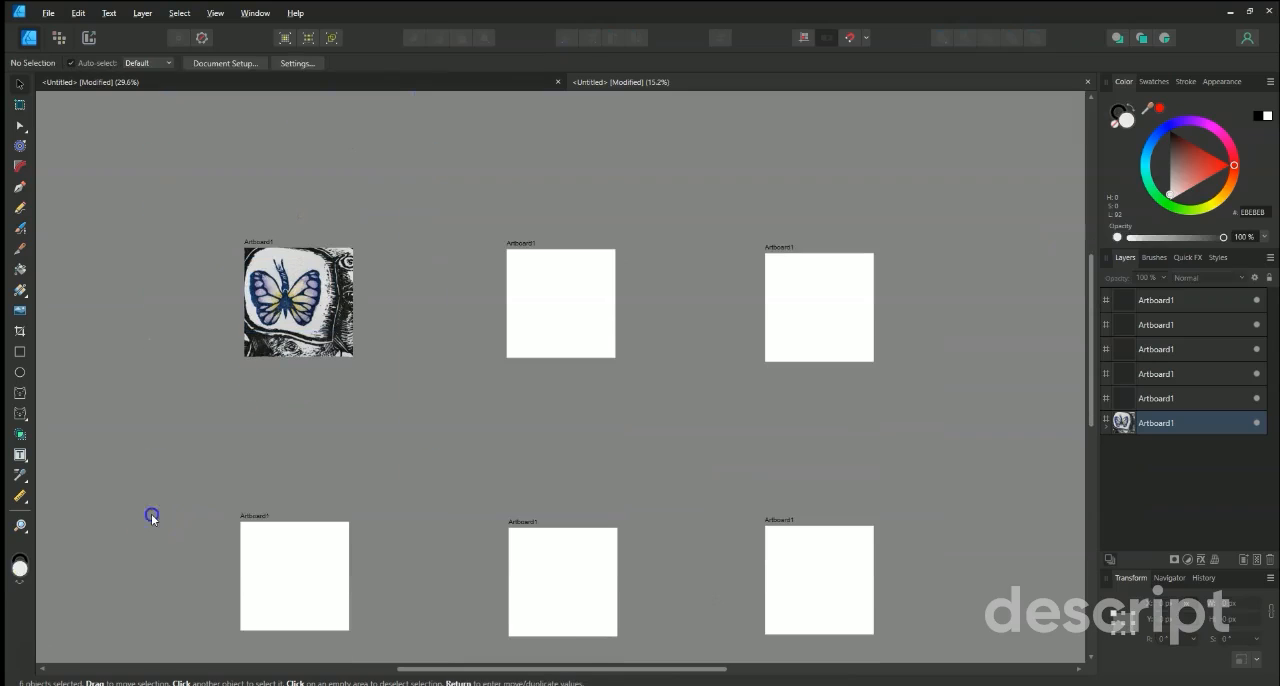
left_click(293, 318)
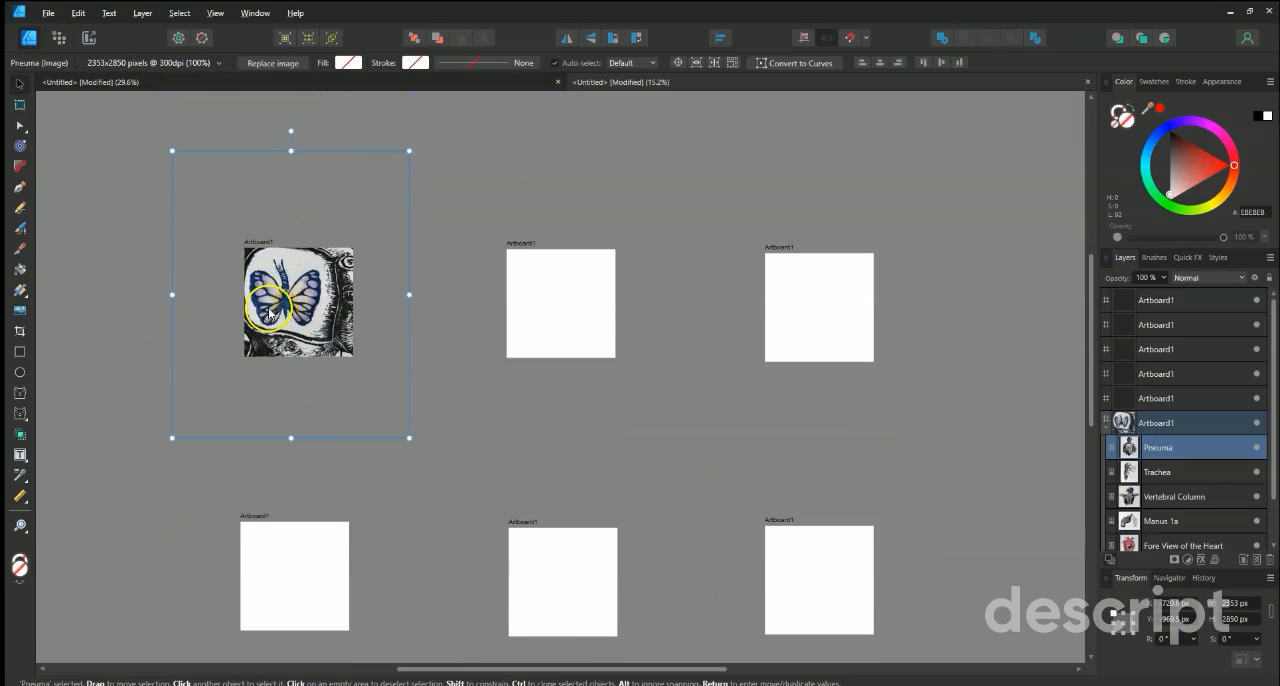
left_click(78, 13)
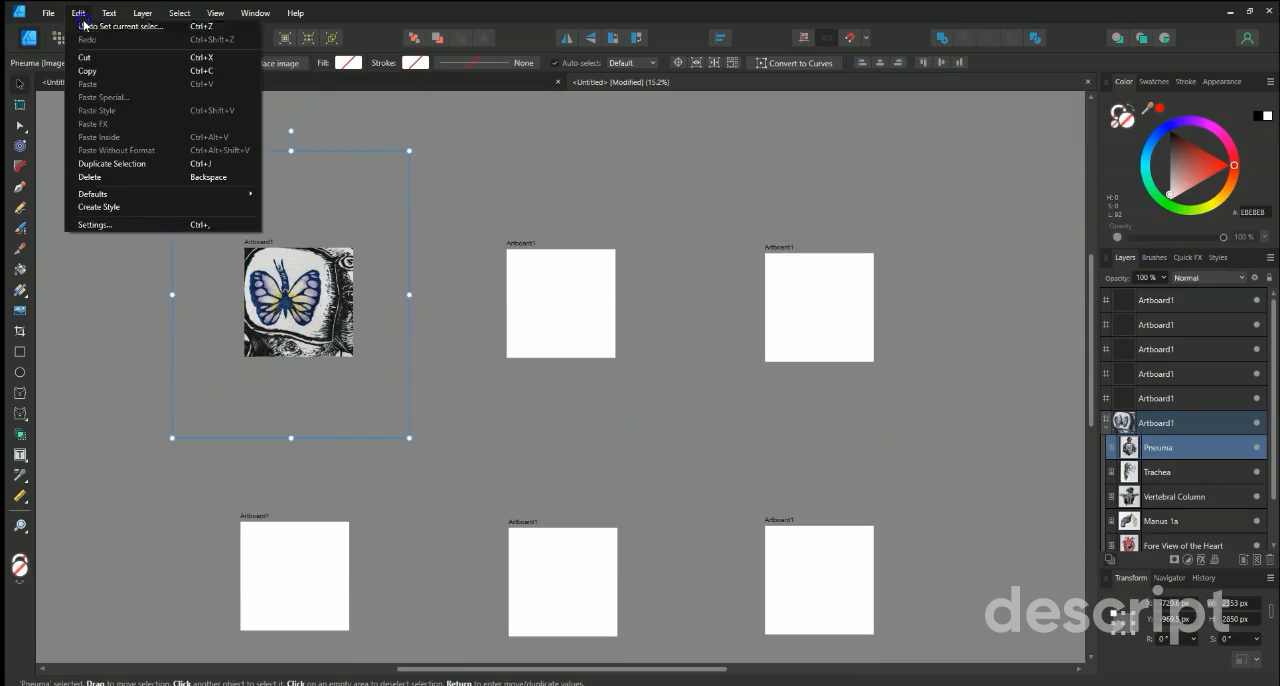
left_click(88, 30)
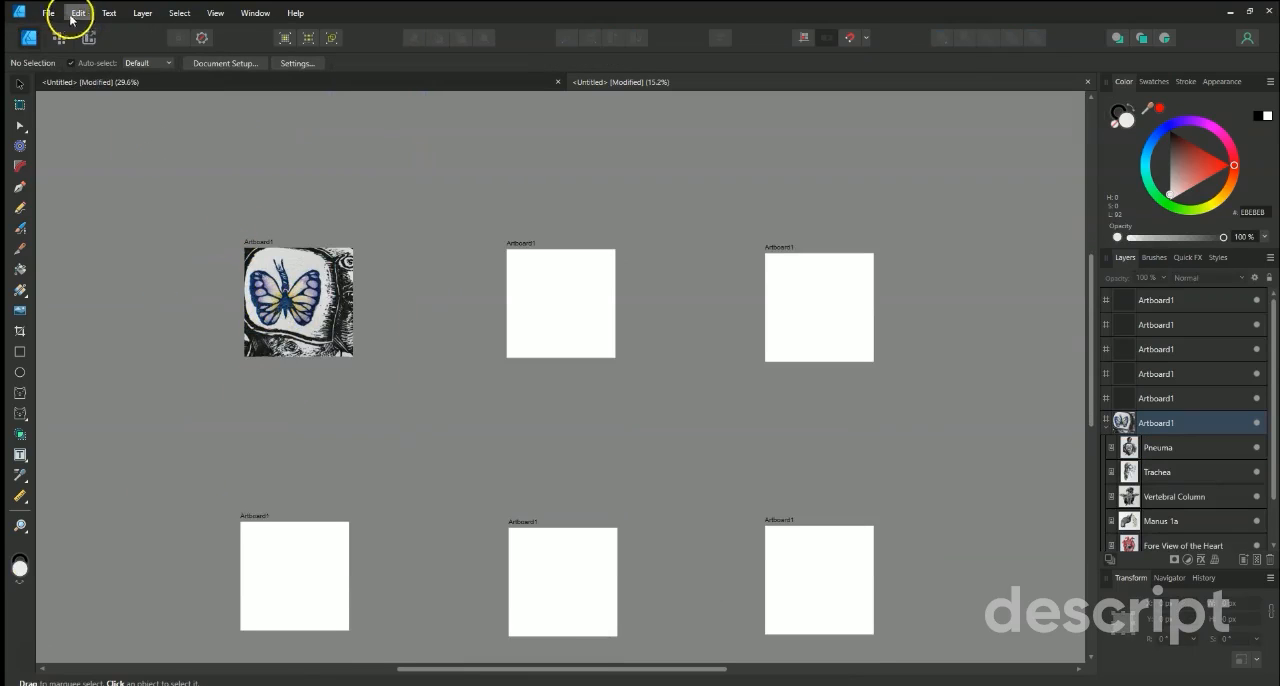
key("ctrl+z")
left_click_drag(436, 148, 586, 279)
left_click(141, 378)
Distribute the stacked images so each goes onto its own empty artboard, leaving only Manus 1a on the first one.
left_click(391, 294)
left_click_drag(336, 290, 833, 284)
left_click(212, 269)
left_click_drag(299, 289, 303, 550)
left_click_drag(344, 278, 600, 512)
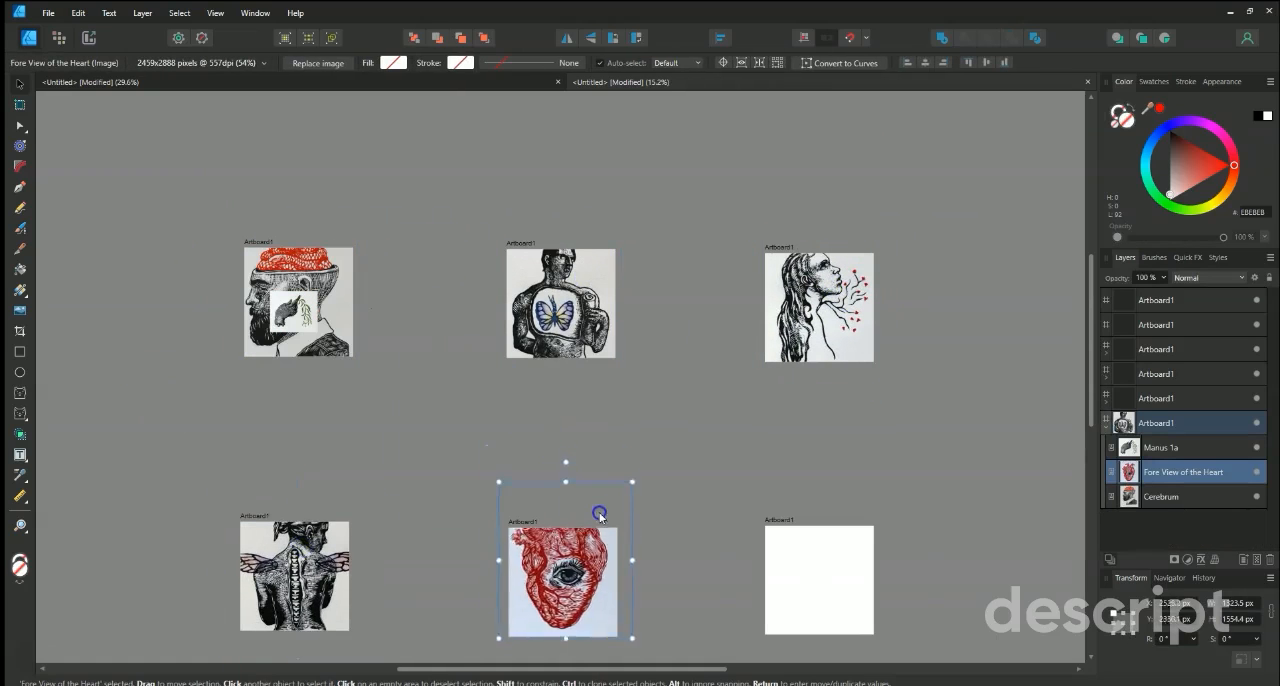
left_click(340, 215)
left_click_drag(324, 270, 845, 549)
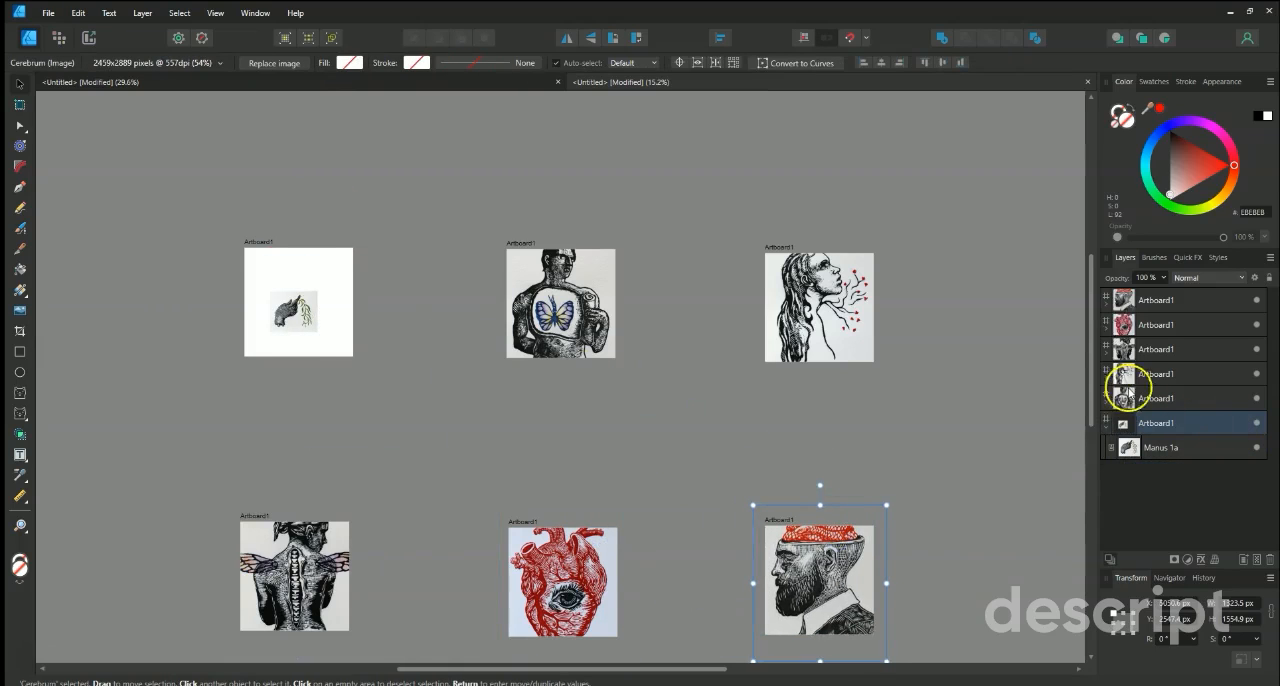
Examine how the Cerebrum image is nested inside its artboard in the layer list.
left_click(1109, 307)
left_click(1109, 307)
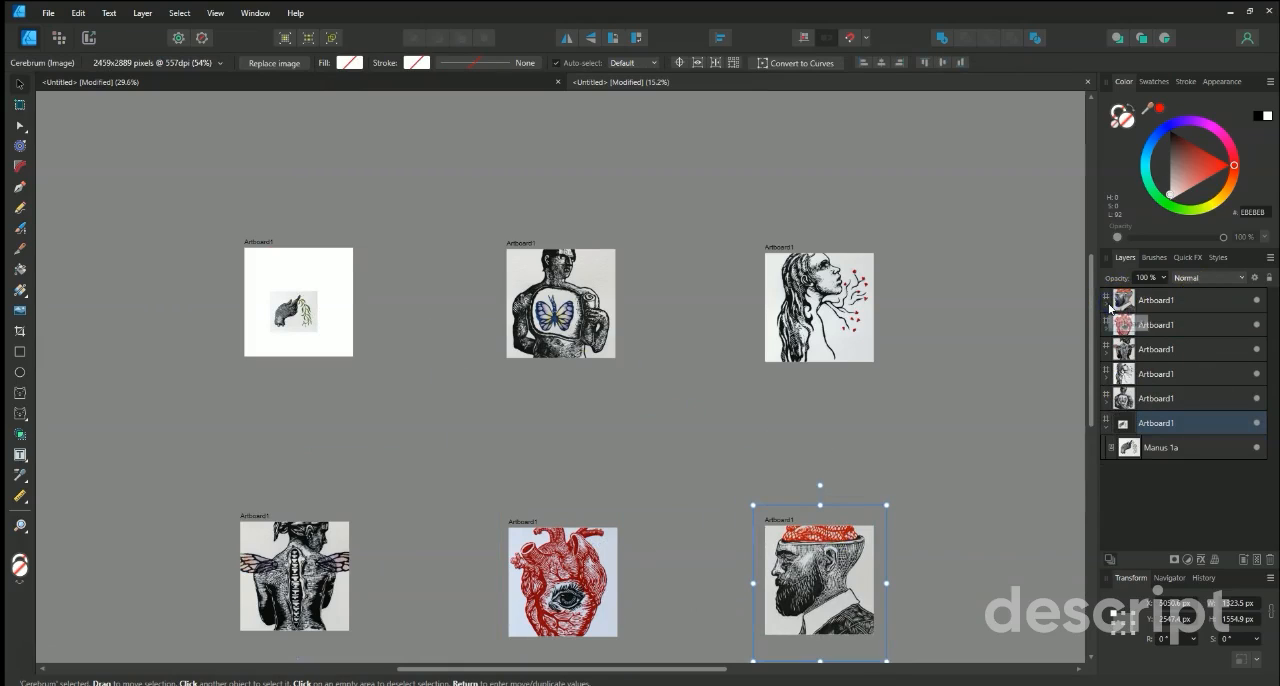
left_click(1109, 307)
left_click(1109, 307)
left_click(1109, 307)
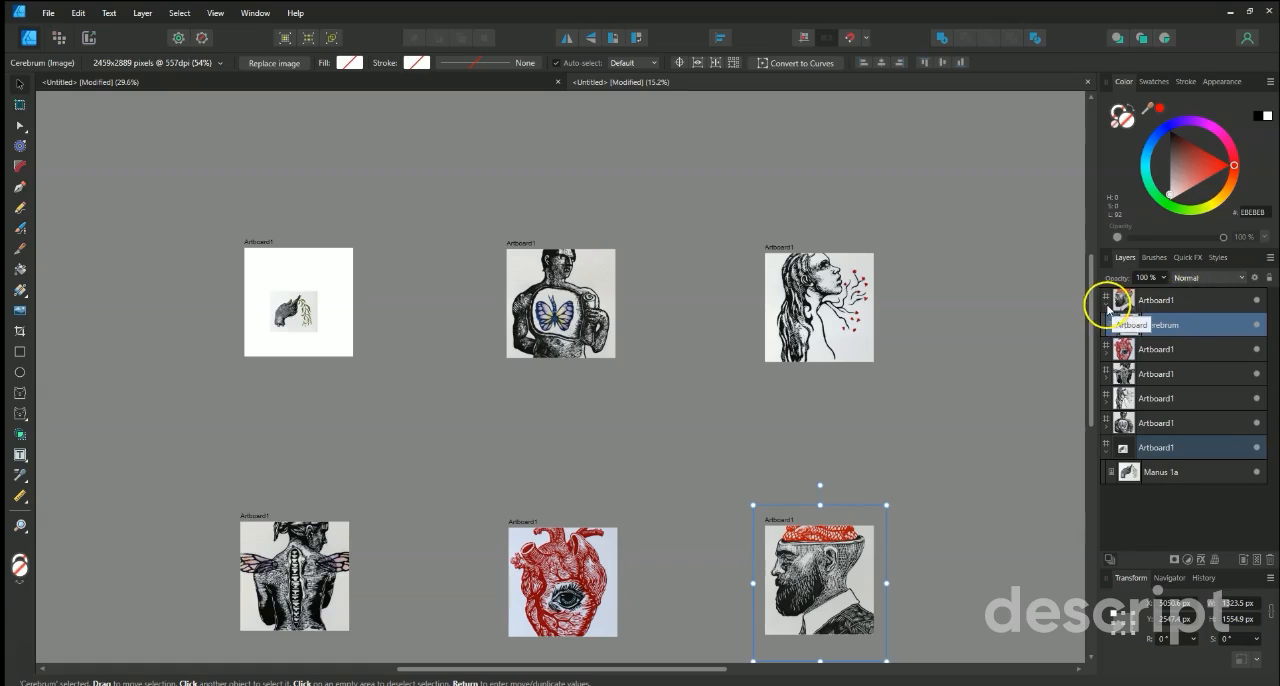
left_click(1108, 307)
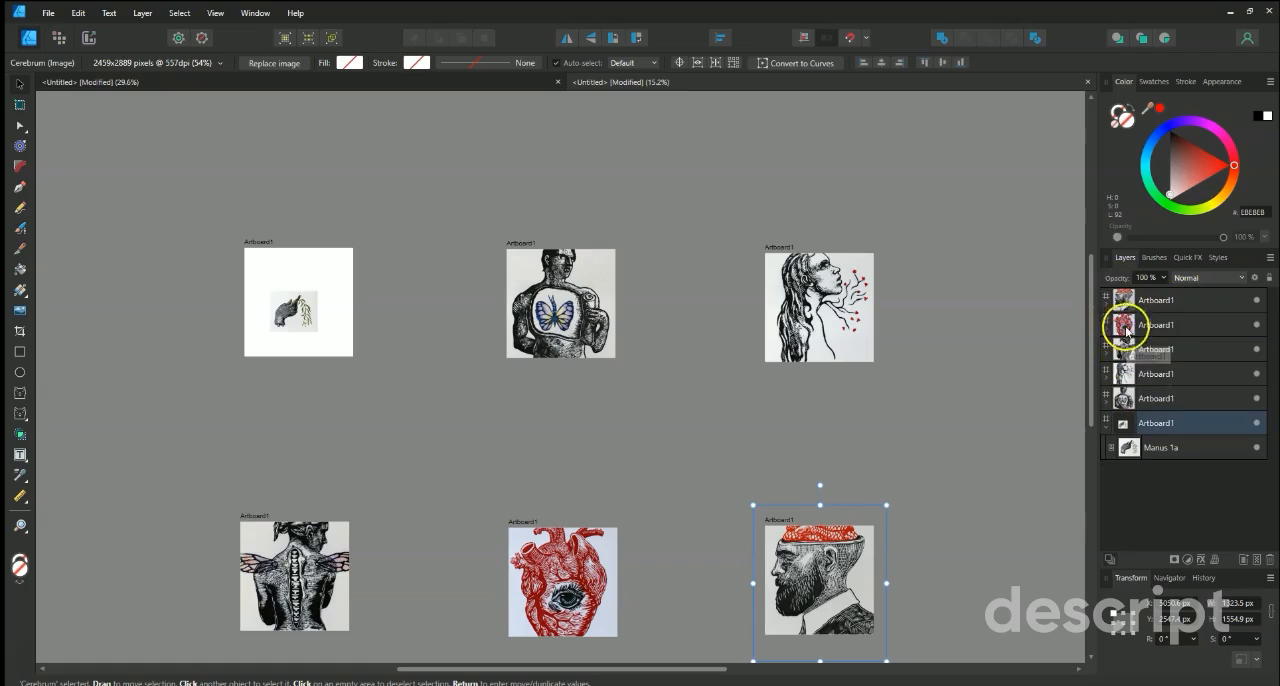
left_click(1106, 306)
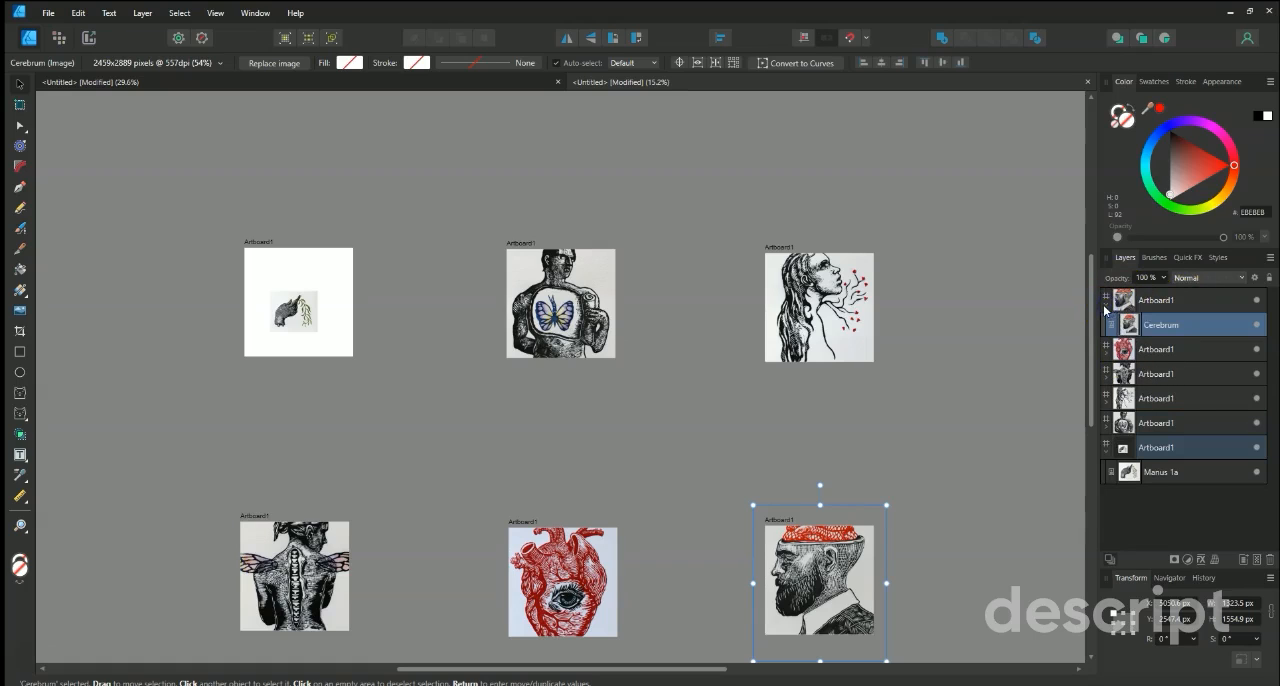
left_click(1107, 309)
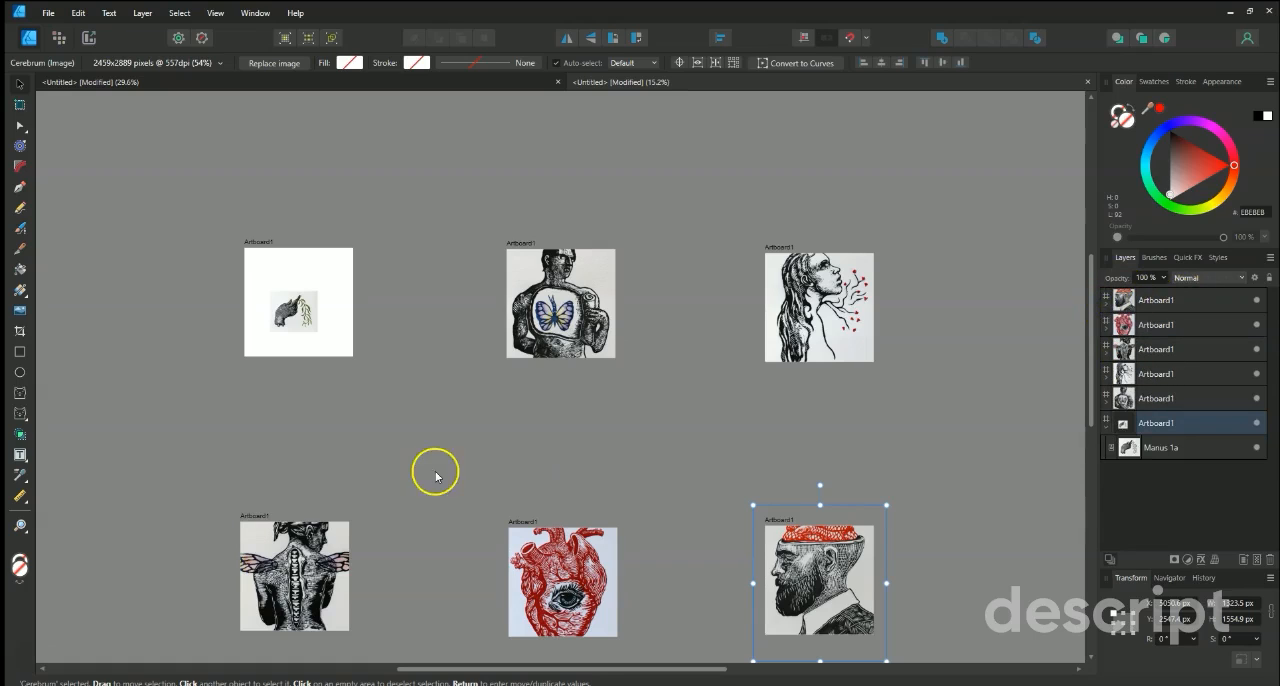
Enlarge the Manus 1a image to about 1340 × 1154 px and position it to fill the first artboard.
left_click(294, 314)
left_click_drag(316, 293, 371, 247)
scroll(265, 330, "up", 4)
scroll(252, 288, "up", 3)
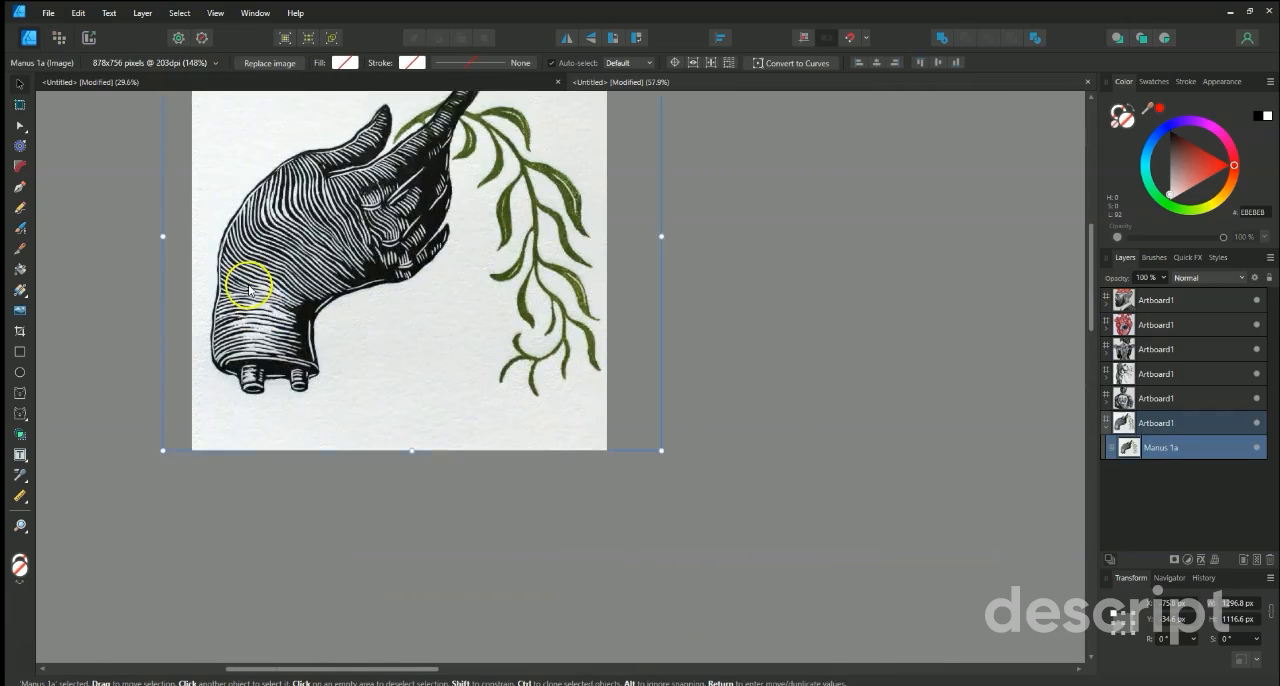
scroll(252, 288, "down", 6)
left_click_drag(283, 270, 274, 303)
scroll(277, 220, "up", 1)
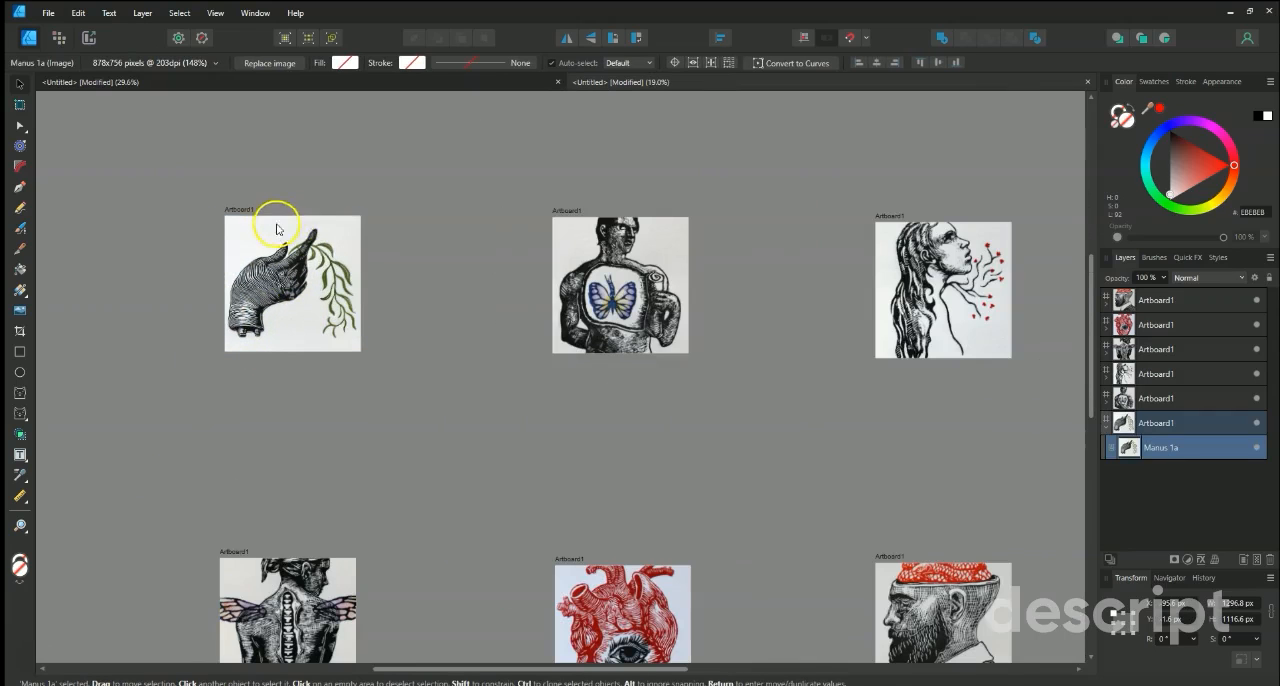
left_click_drag(380, 213, 382, 212)
left_click(302, 276)
key("Left")
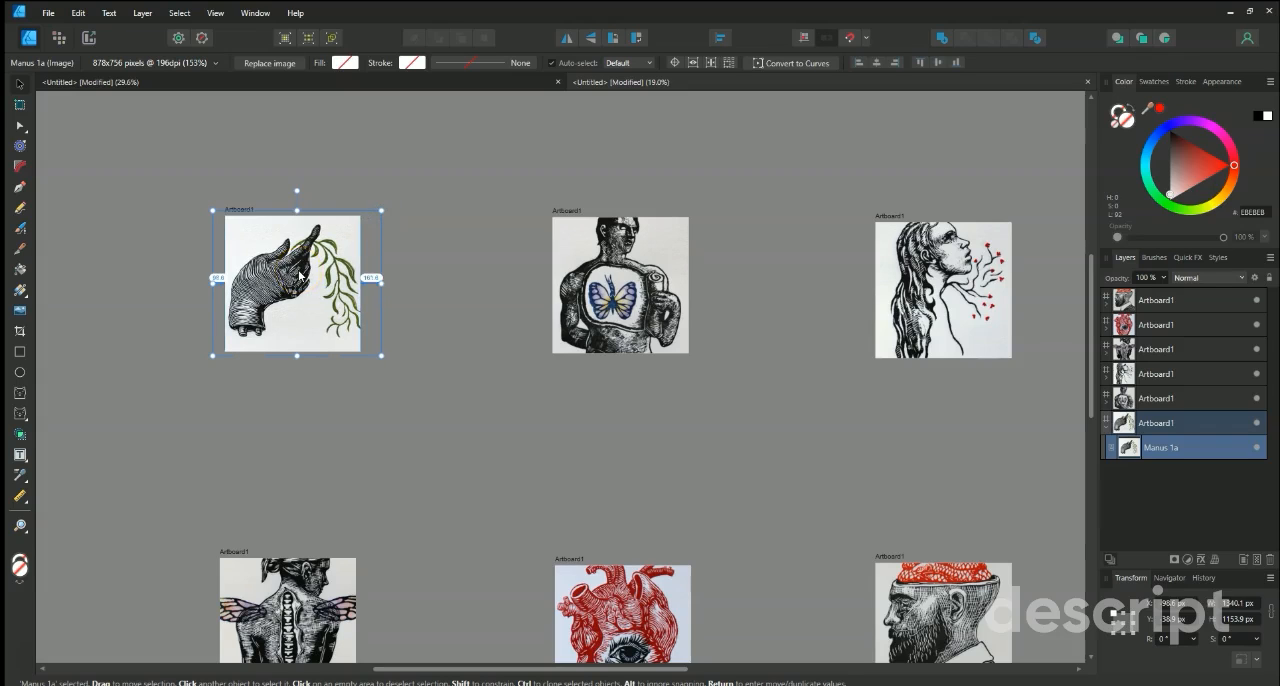
Nudge the Manus 1a image so the hand and branch sit better within the first artboard.
left_click_drag(300, 276, 275, 272)
left_click(254, 429)
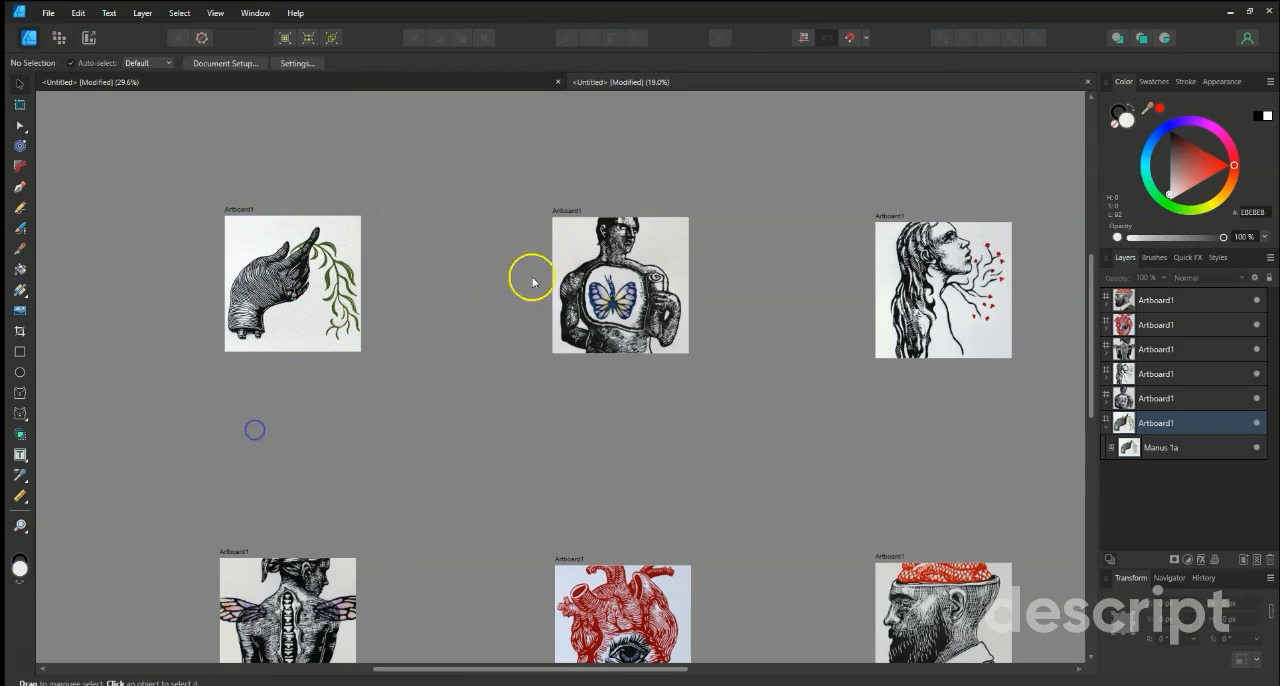
Enlarge the Pneuma image to about 1941 × 2350 px and position it so the butterfly fills the second artboard.
left_click(604, 254)
left_click(694, 200)
mouse_move(696, 200)
left_mouse_down()
mouse_move(720, 174)
mouse_move(716, 210)
left_mouse_up()
left_click_drag(635, 297, 628, 297)
left_click_drag(709, 210, 701, 220)
left_click_drag(608, 313, 611, 270)
left_click_drag(704, 178, 797, 120)
left_click_drag(611, 308, 594, 342)
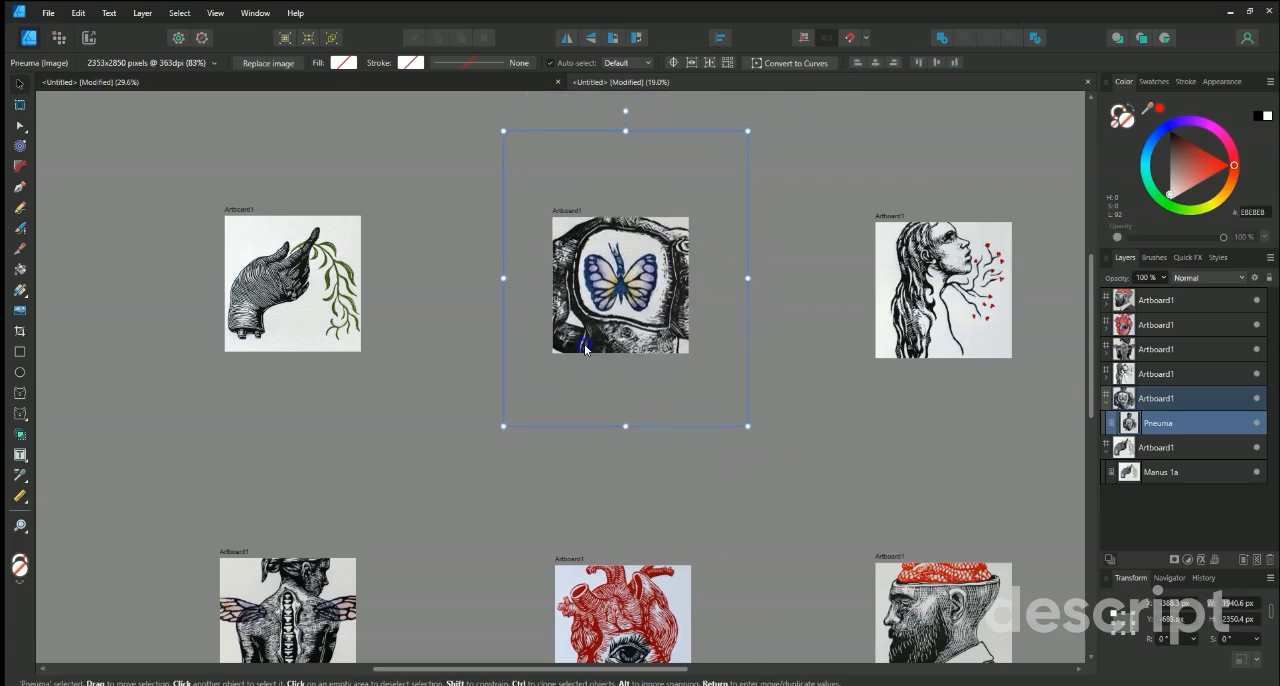
left_click(766, 372)
Enlarge the Trachea image and position it so the face and red-tipped branches fill its artboard.
left_click(920, 300)
left_click_drag(864, 201, 766, 143)
left_click_drag(951, 272, 954, 341)
left_click(758, 402)
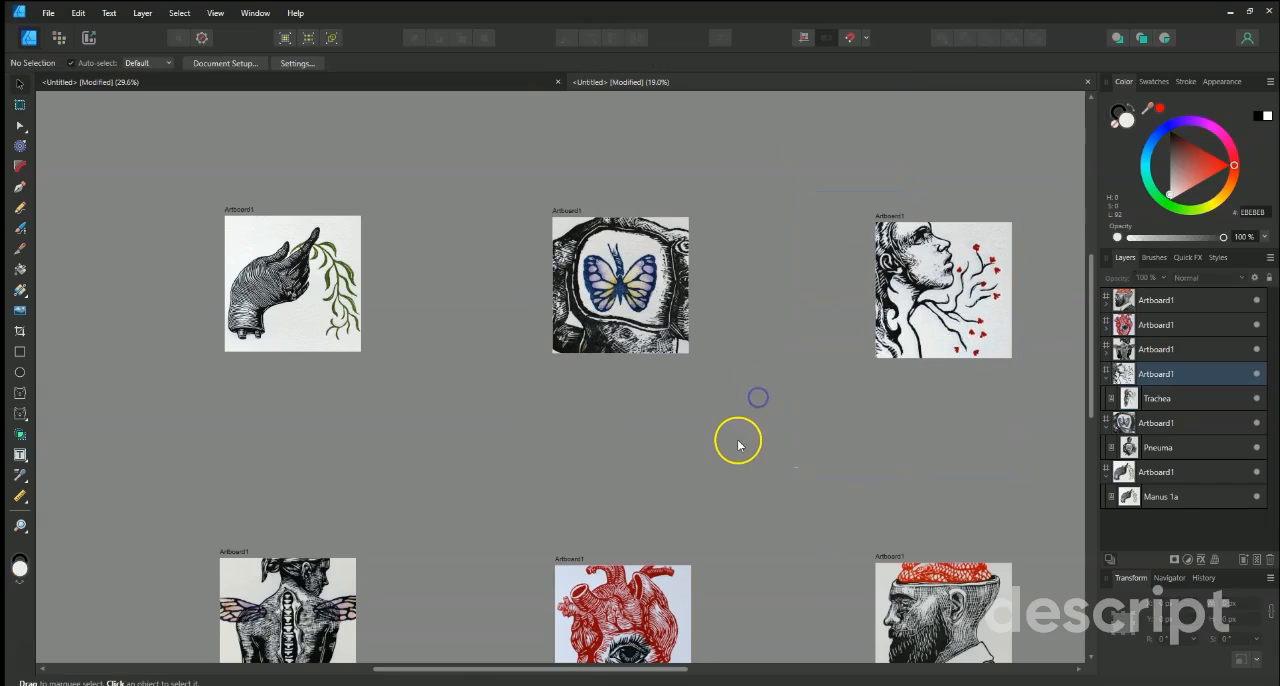
Enlarge the Vertebral Column image to about 1953 × 1979 px and position the head and back within its artboard.
scroll(737, 443, "down", 3)
left_click(308, 533)
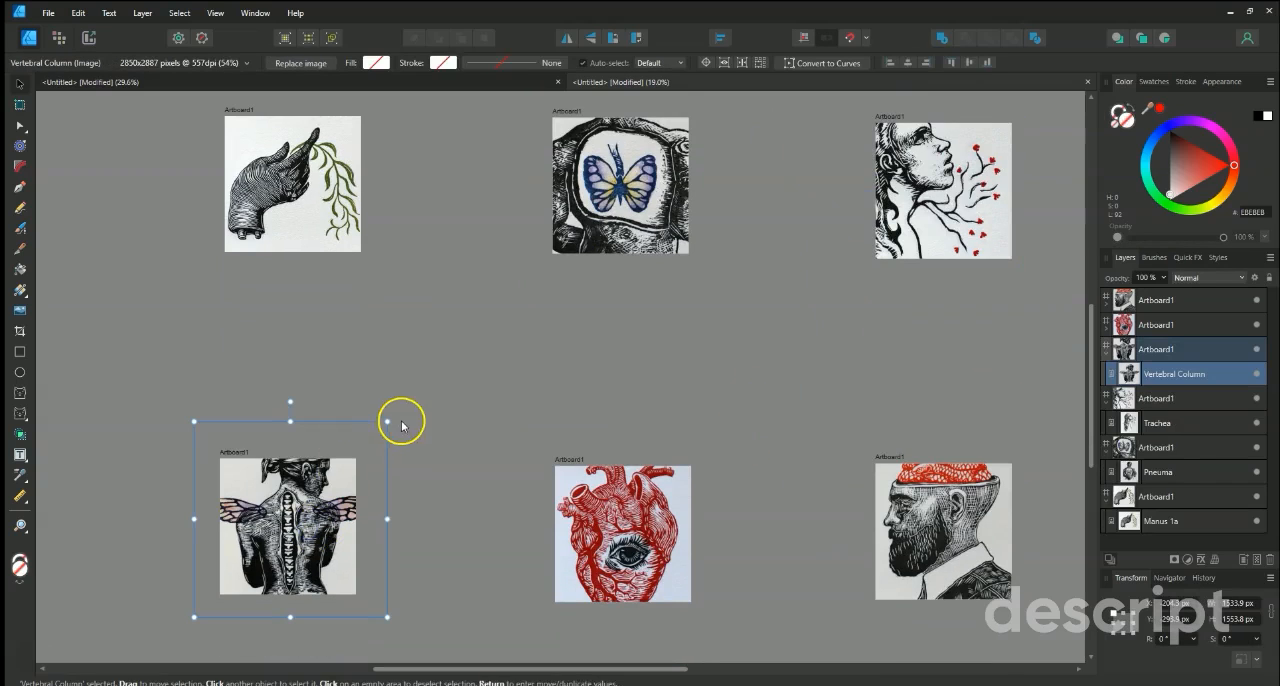
left_click_drag(389, 423, 291, 474)
scroll(432, 375, "down", 3)
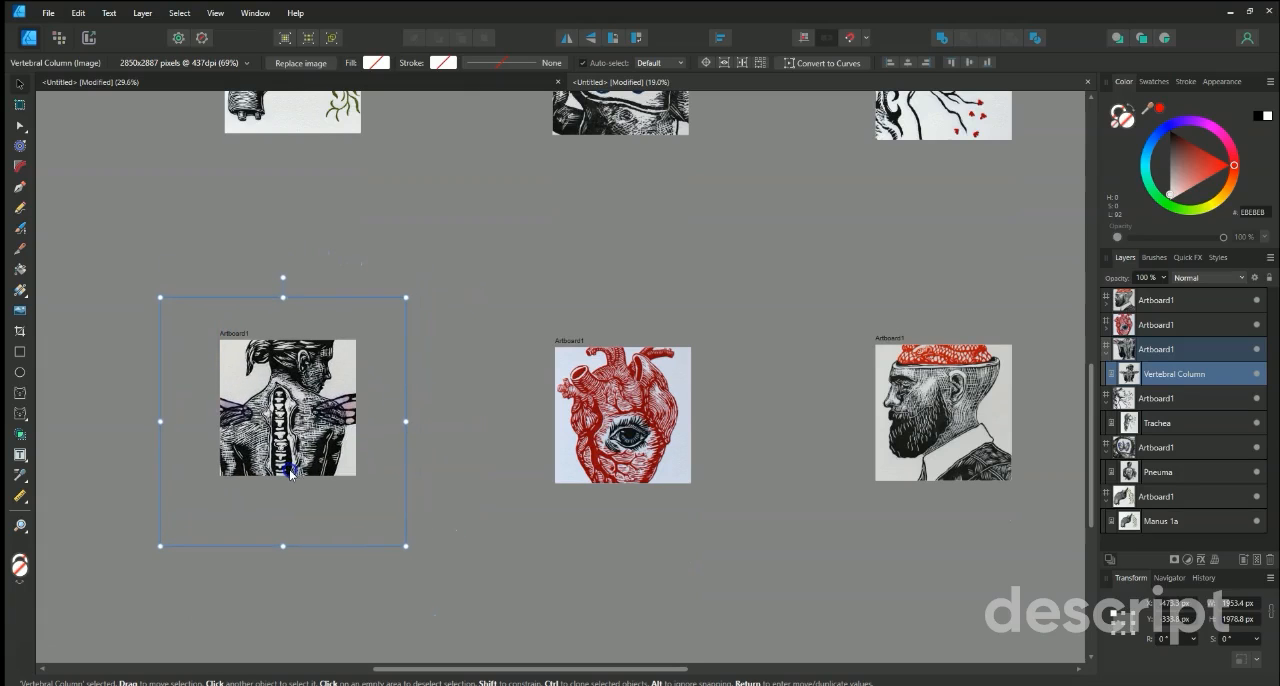
left_click_drag(318, 425, 312, 439)
left_click(442, 296)
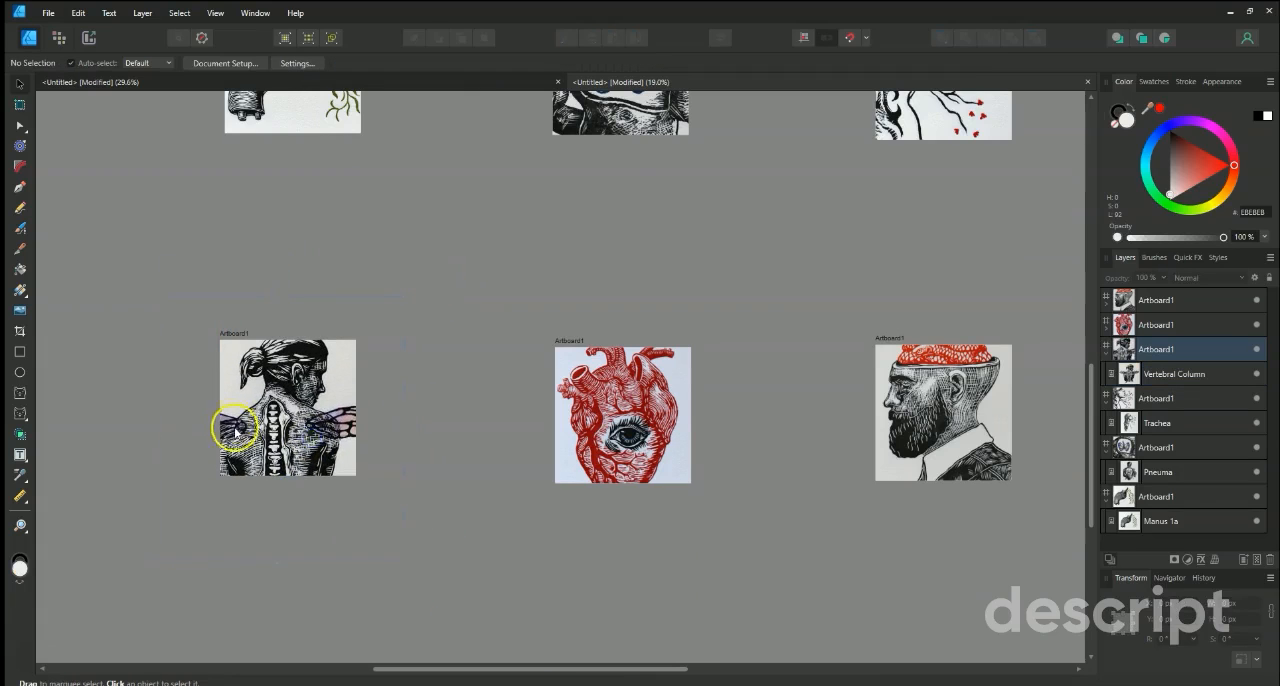
Enlarge the Fore View of the Heart image to about 2105 × 2472 px and position it to feature the eye.
scroll(229, 429, "up", 2)
left_click(615, 478)
left_click_drag(708, 378, 846, 231)
left_click_drag(703, 417, 630, 508)
left_click_drag(781, 312, 757, 324)
mouse_move(635, 466)
left_mouse_down()
mouse_move(644, 478)
mouse_move(640, 455)
left_mouse_up()
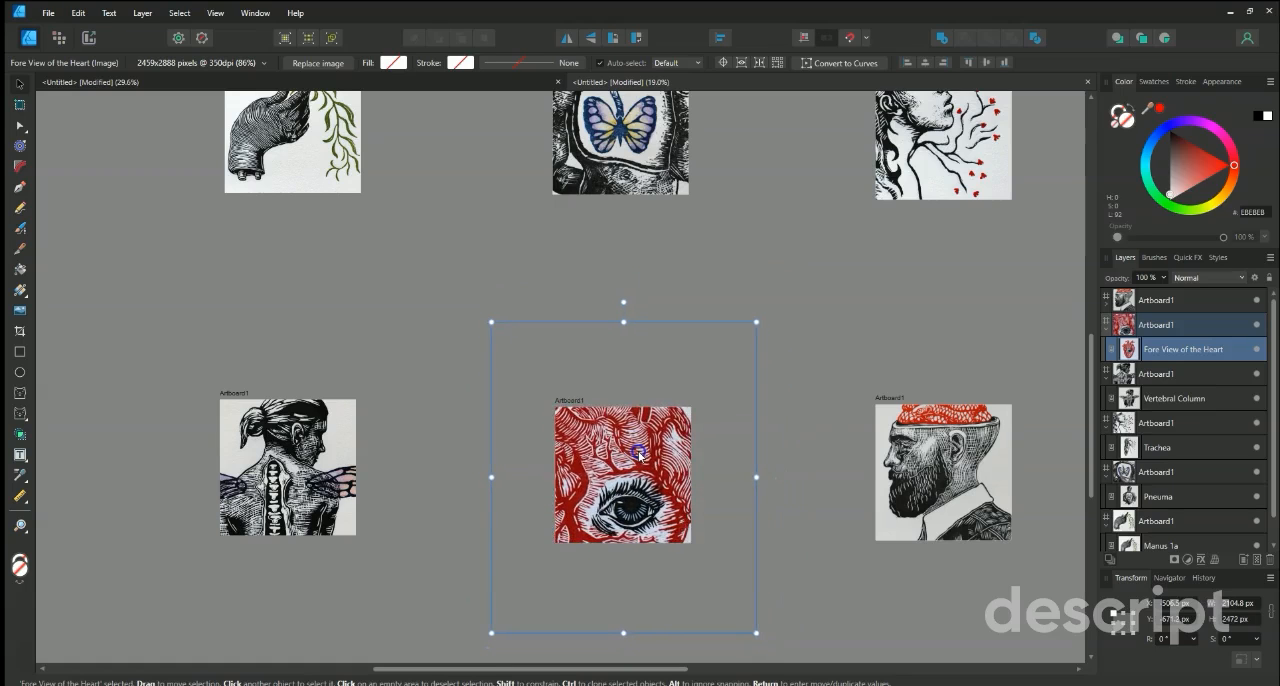
left_click(436, 426)
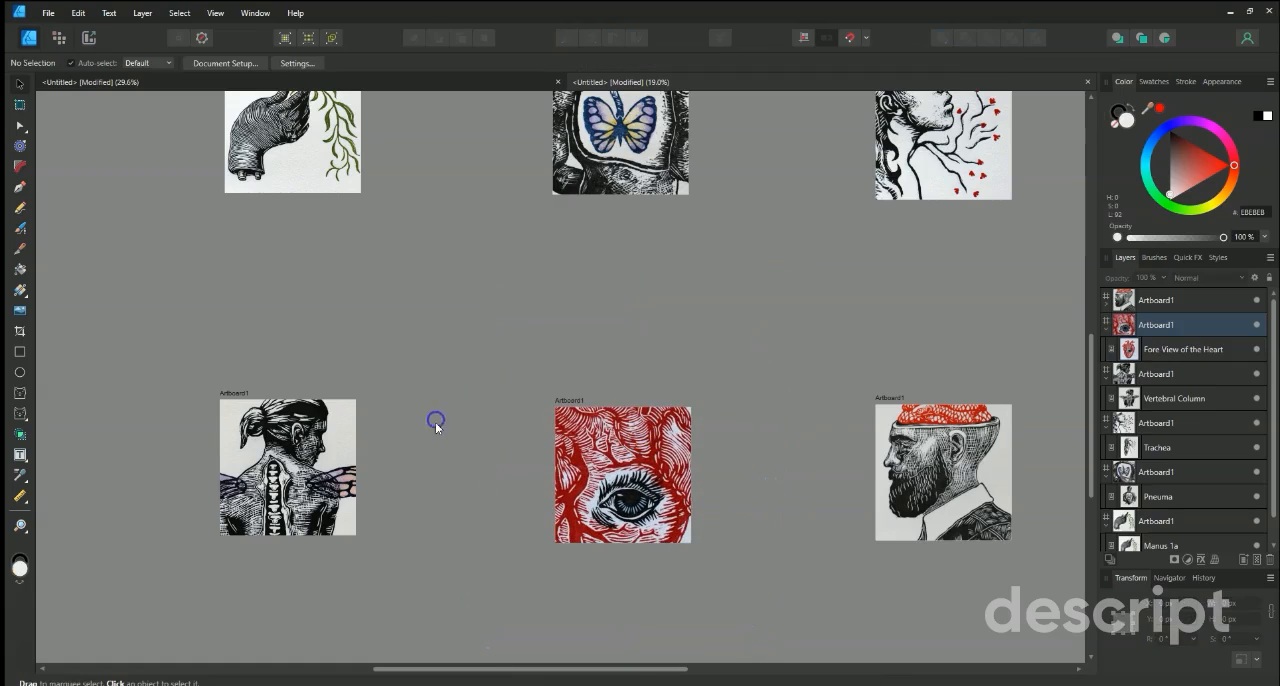
Enlarge the Cerebrum image to about 2060 × 2420 px so the face and brain fill its artboard.
left_click(951, 475)
left_click_drag(865, 379, 956, 484)
left_click(749, 363)
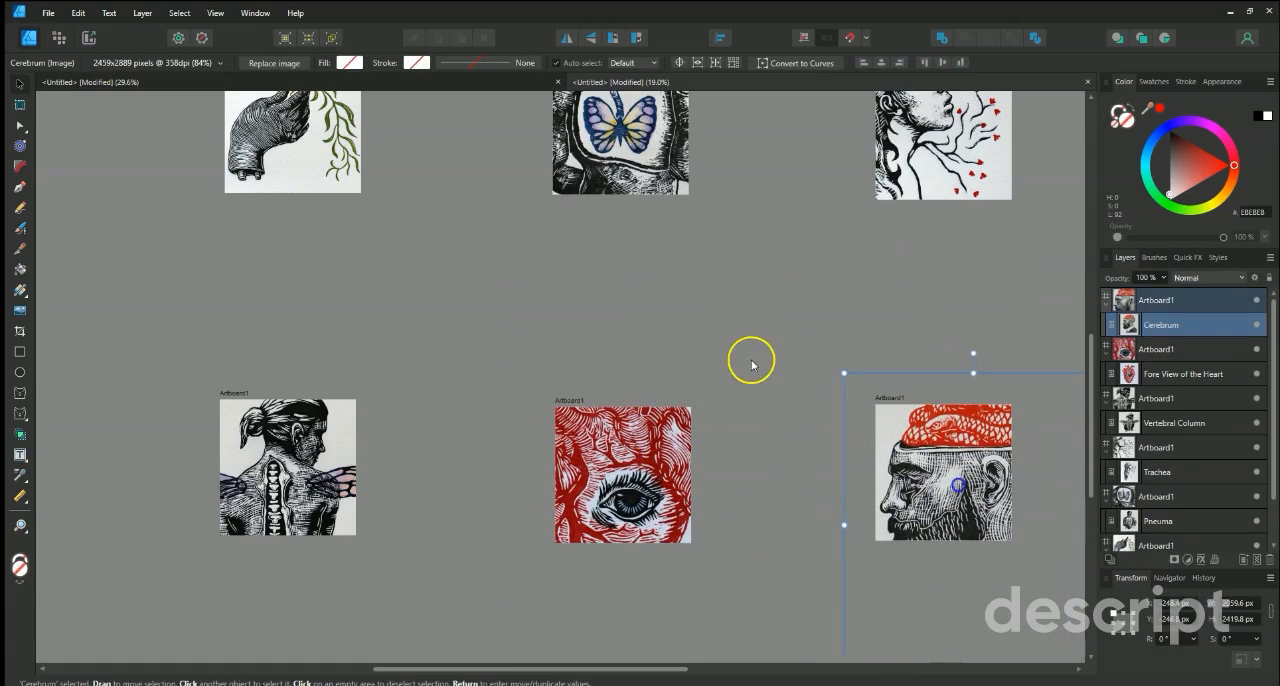
Adjust the position of the Pneuma image inside its artboard, keeping the butterfly centred.
scroll(753, 365, "down", 2)
scroll(753, 365, "down", 2)
scroll(778, 500, "up", 1)
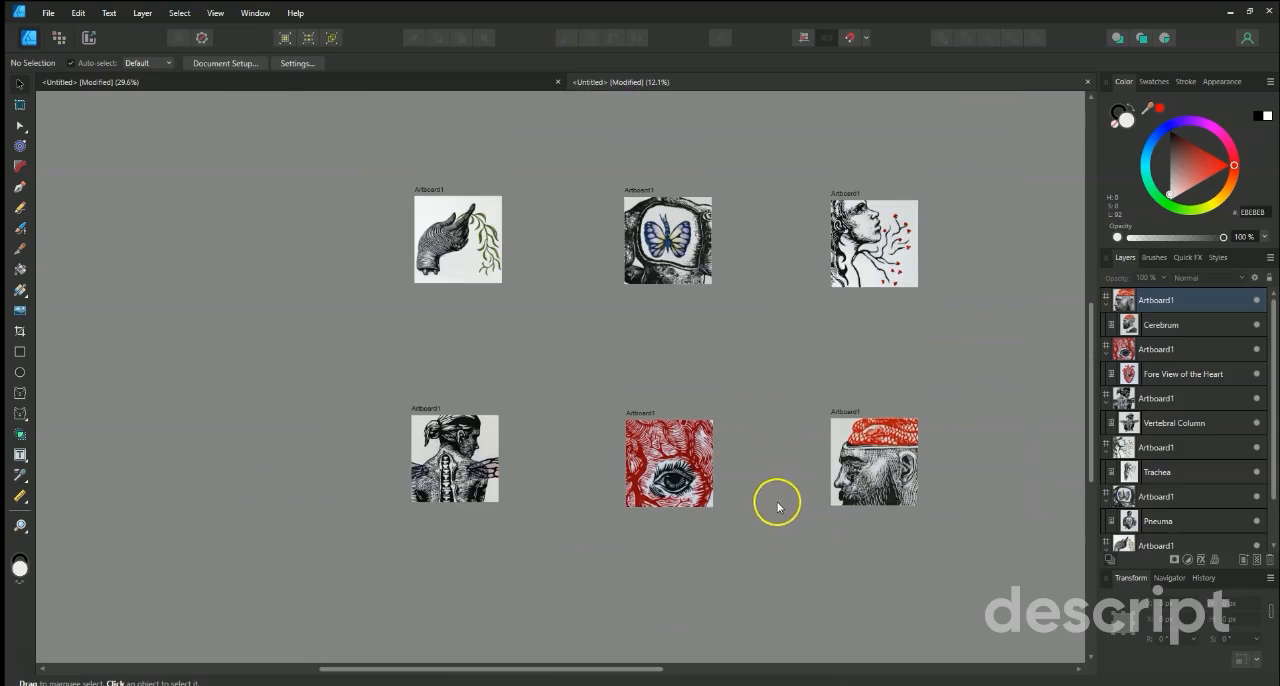
left_click(673, 233)
left_click_drag(667, 298, 665, 261)
left_click(565, 327)
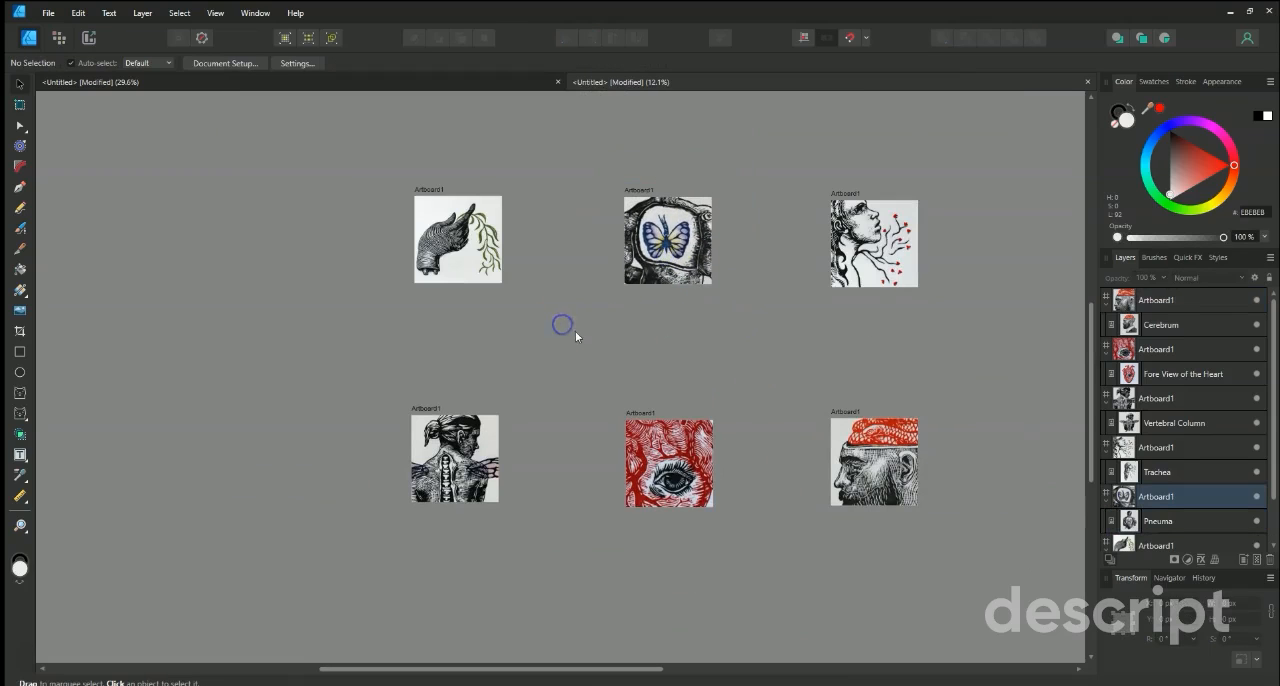
Select the butterfly artboard with the Artboard Tool and place a duplicate of it directly above the original.
left_click(20, 106)
left_click(640, 197)
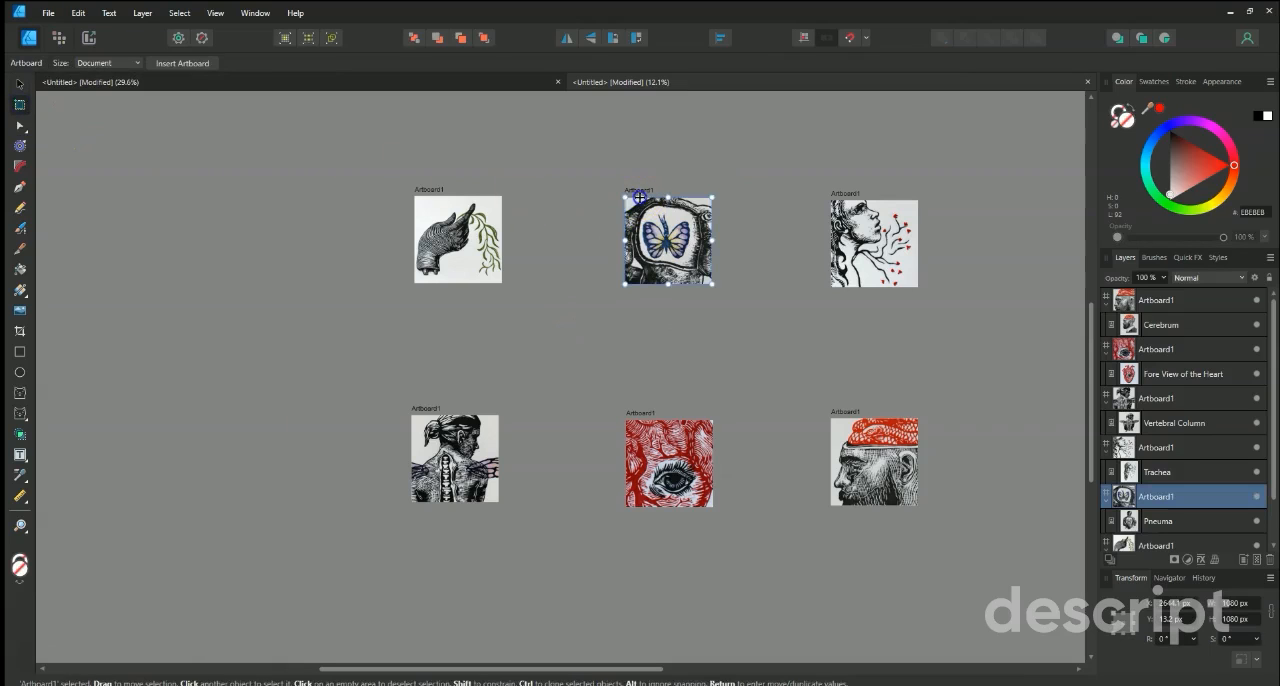
scroll(183, 253, "up", 3)
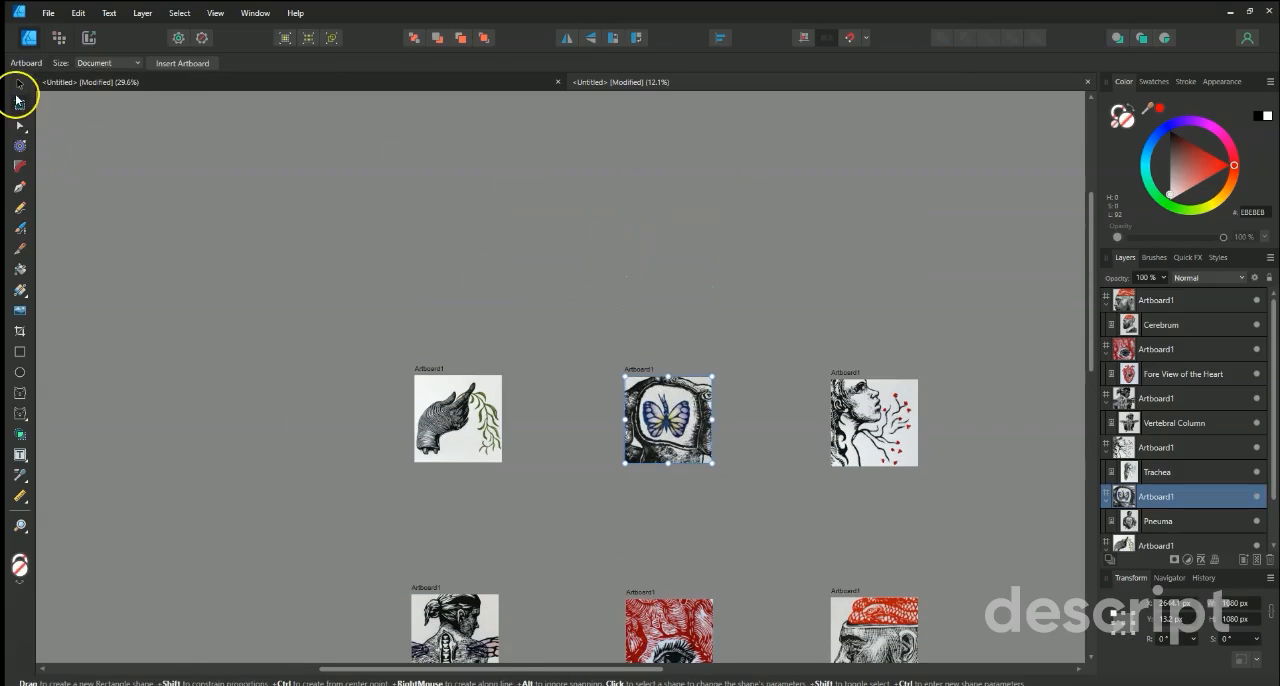
left_click(20, 84)
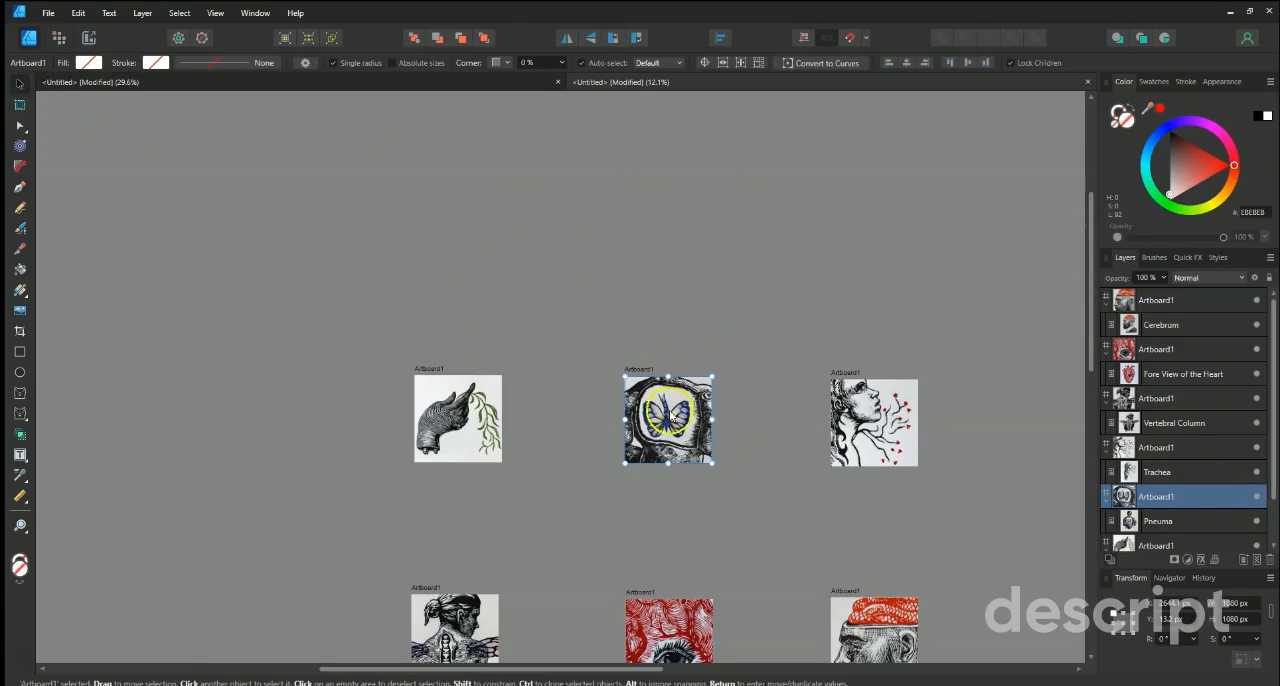
mouse_move(694, 381)
left_mouse_down()
mouse_move(691, 196)
mouse_move(673, 272)
left_mouse_up()
Enlarge the duplicate's Pneuma image to about 2356 × 2853 px and reposition it to show the head and shoulders.
left_click(672, 231)
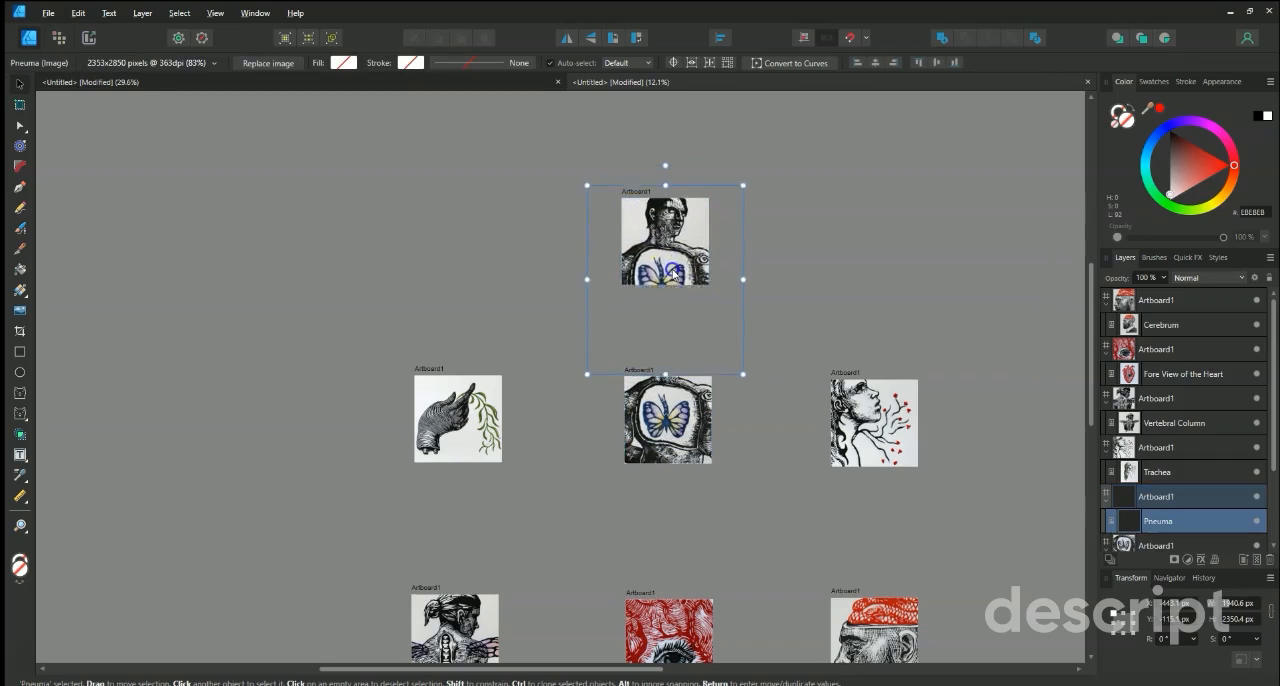
left_click_drag(743, 186, 792, 161)
left_click_drag(696, 224, 684, 262)
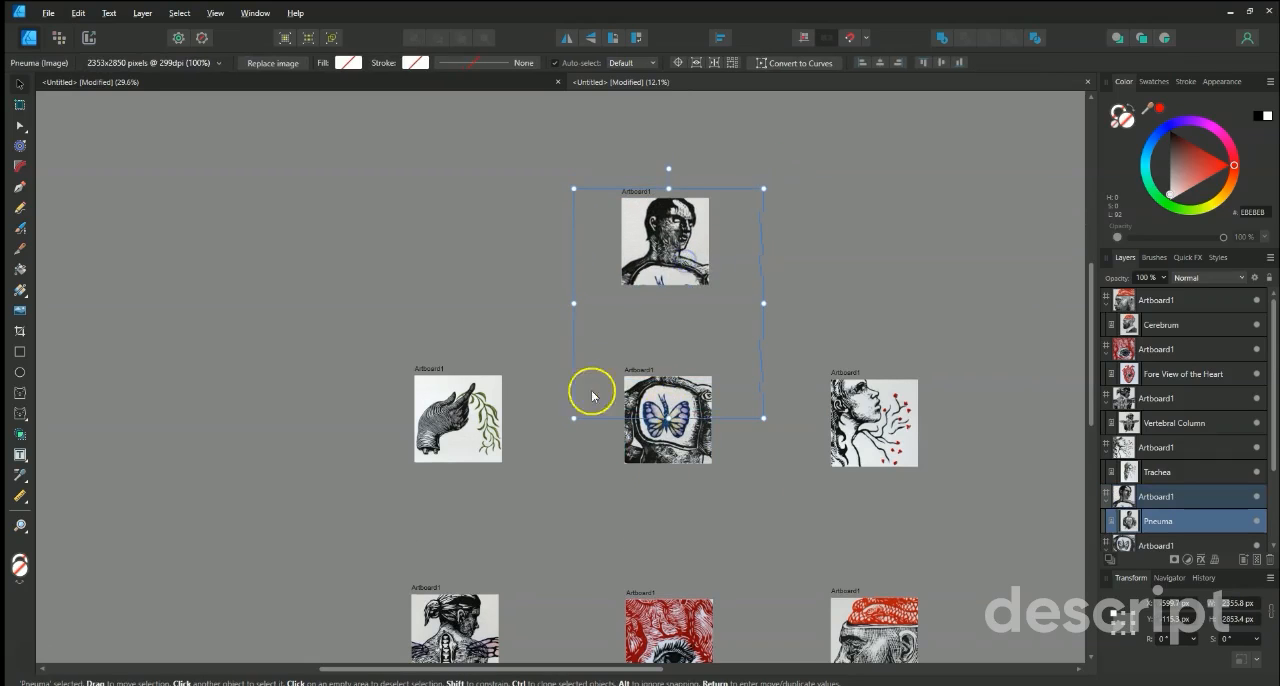
scroll(646, 380, "up", 4)
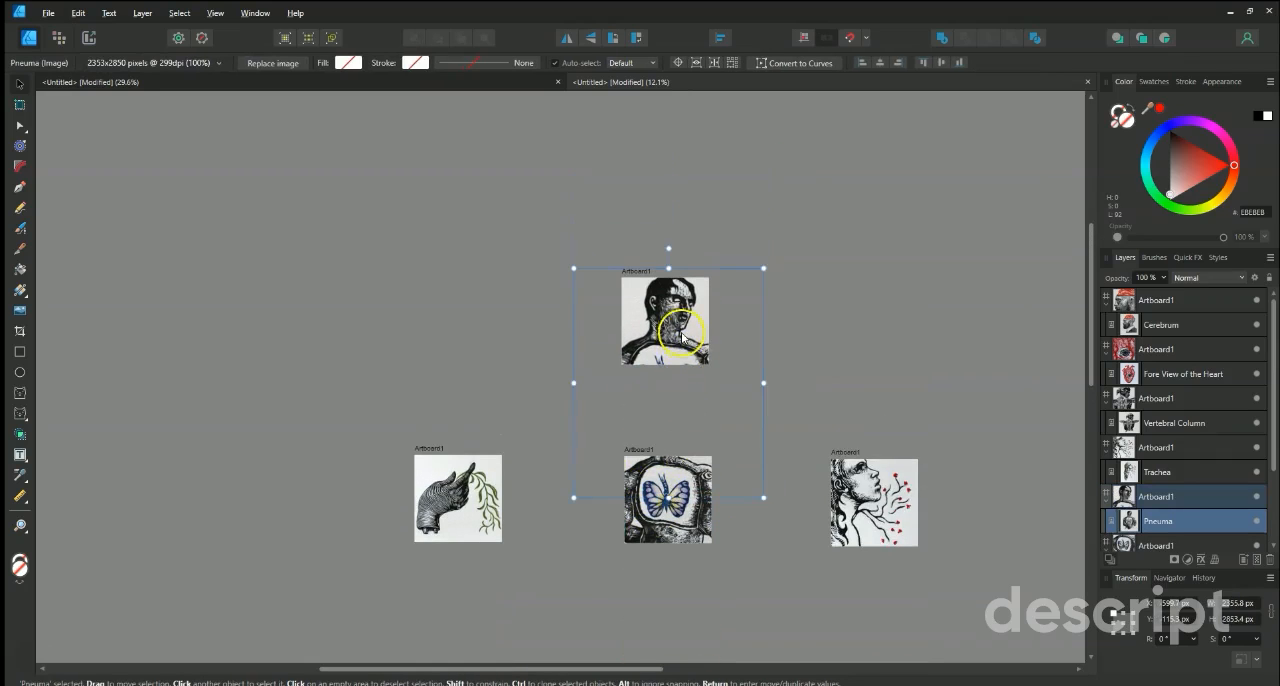
left_click(477, 314)
Move the duplicated artboard further up with the Artboard Tool, aligned above the butterfly artboard.
left_click(19, 104)
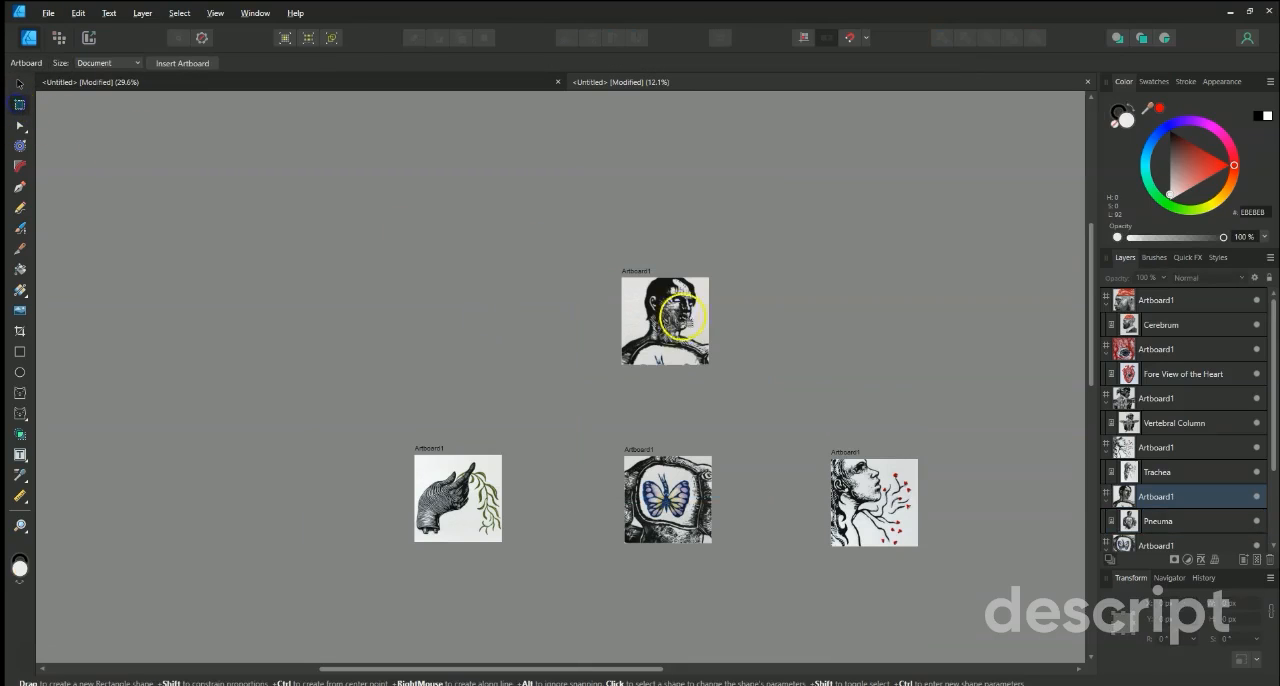
left_click(684, 318)
left_click_drag(680, 286, 682, 206)
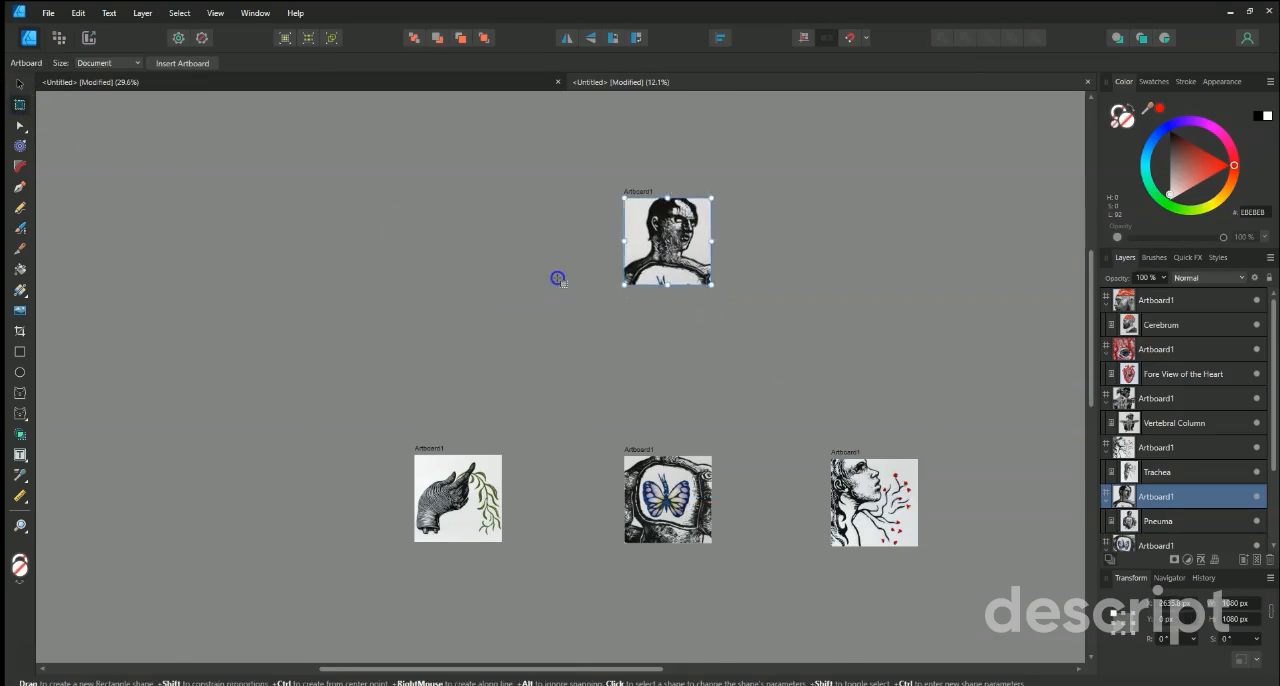
left_click(549, 318)
Examine the duplicated artboard up close, comparing the artboard's bounds with those of the Pneuma image inside it.
scroll(549, 318, "down", 2)
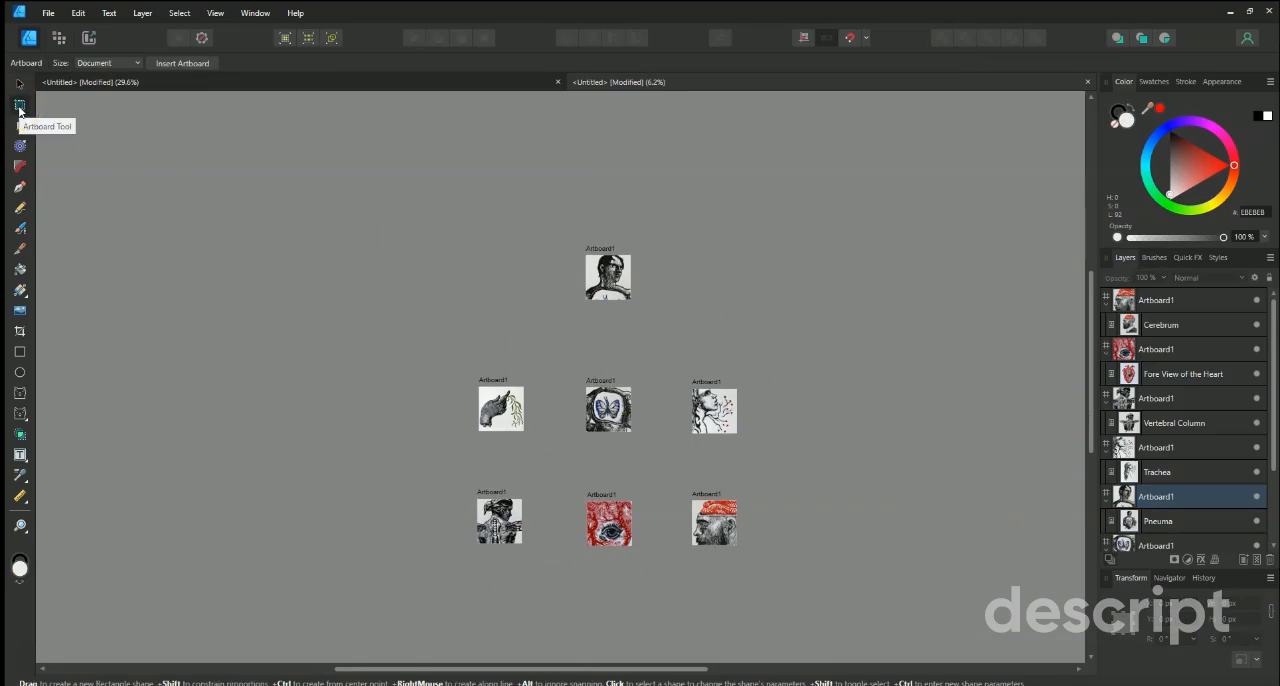
scroll(654, 337, "up", 3)
left_click(603, 283)
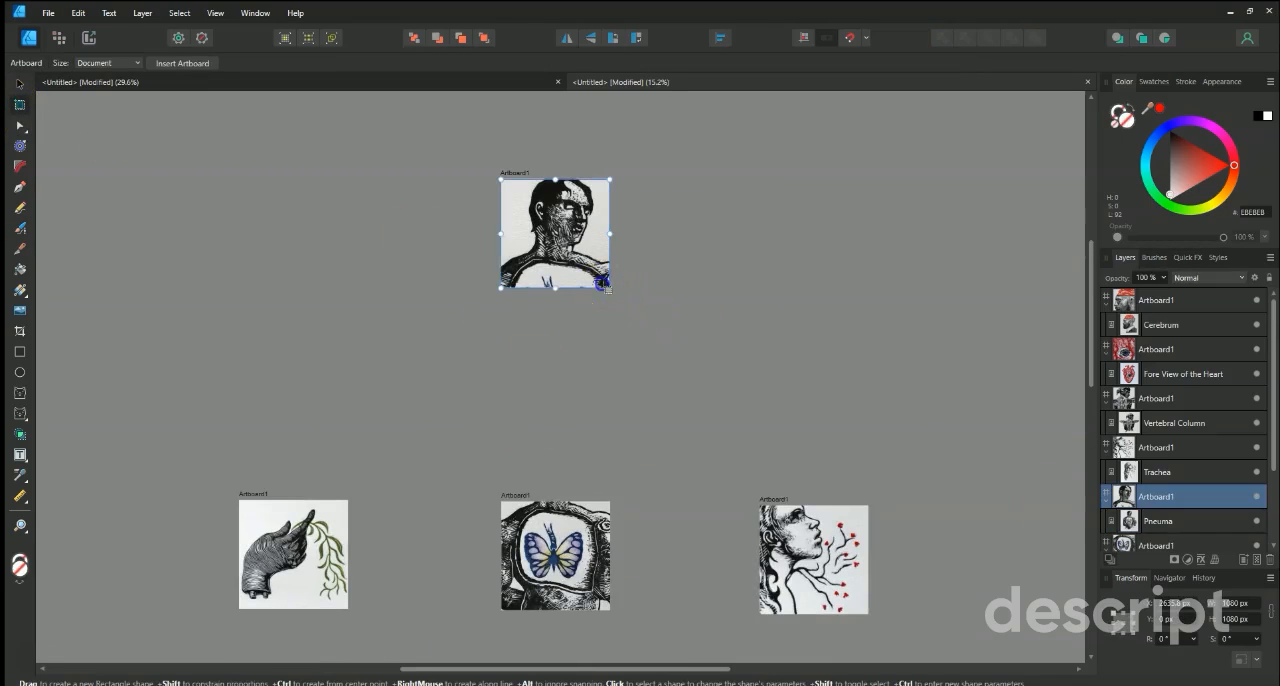
scroll(503, 286, "up", 2)
scroll(449, 369, "up", 3)
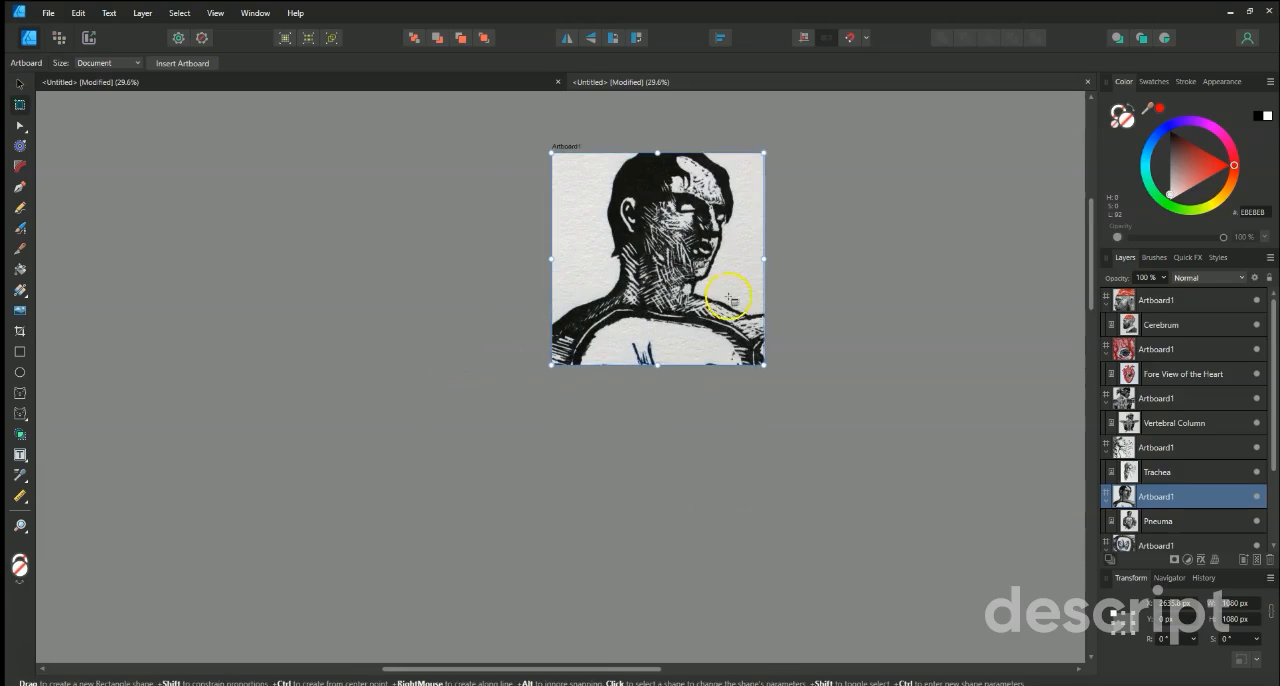
left_click(17, 85)
left_click(667, 263)
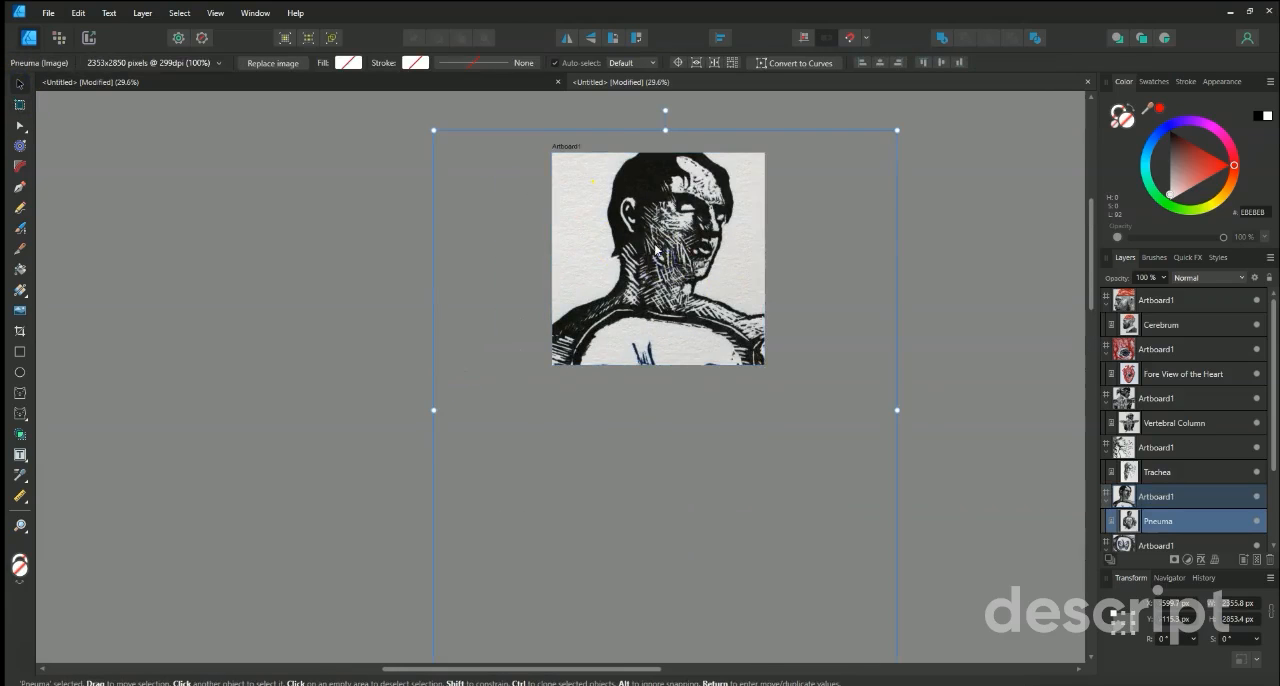
scroll(652, 300, "up", 2)
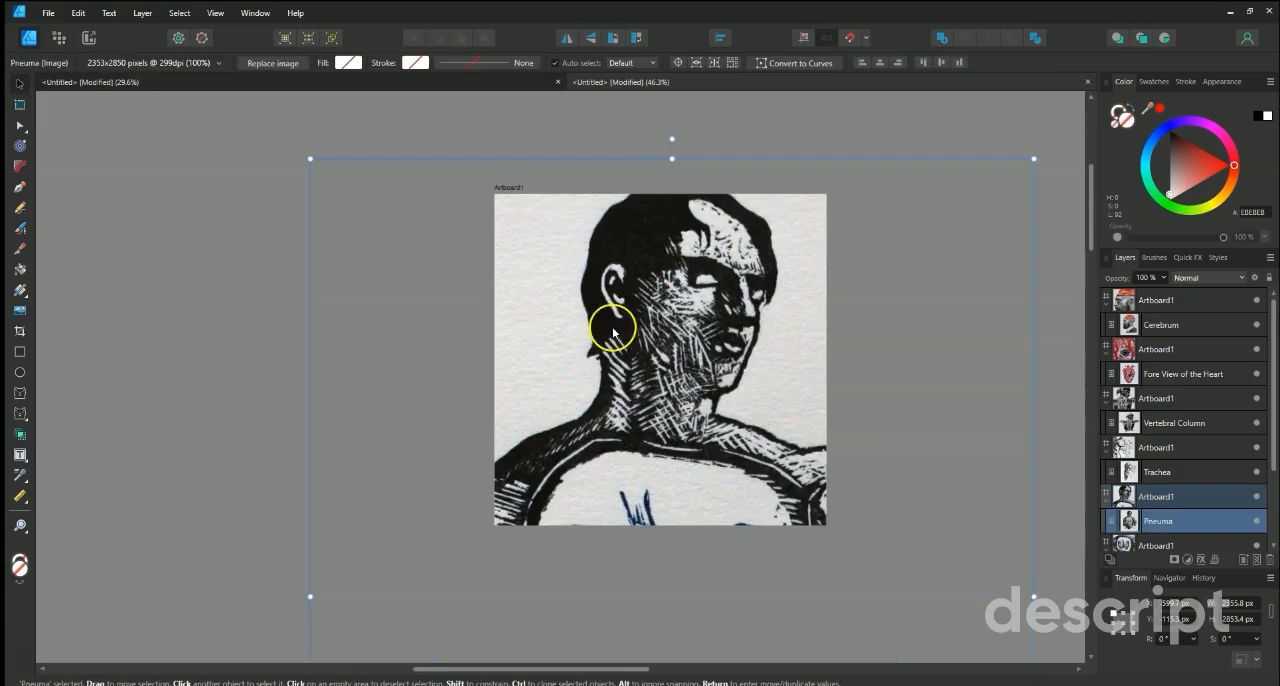
left_click(200, 246)
scroll(204, 251, "down", 4)
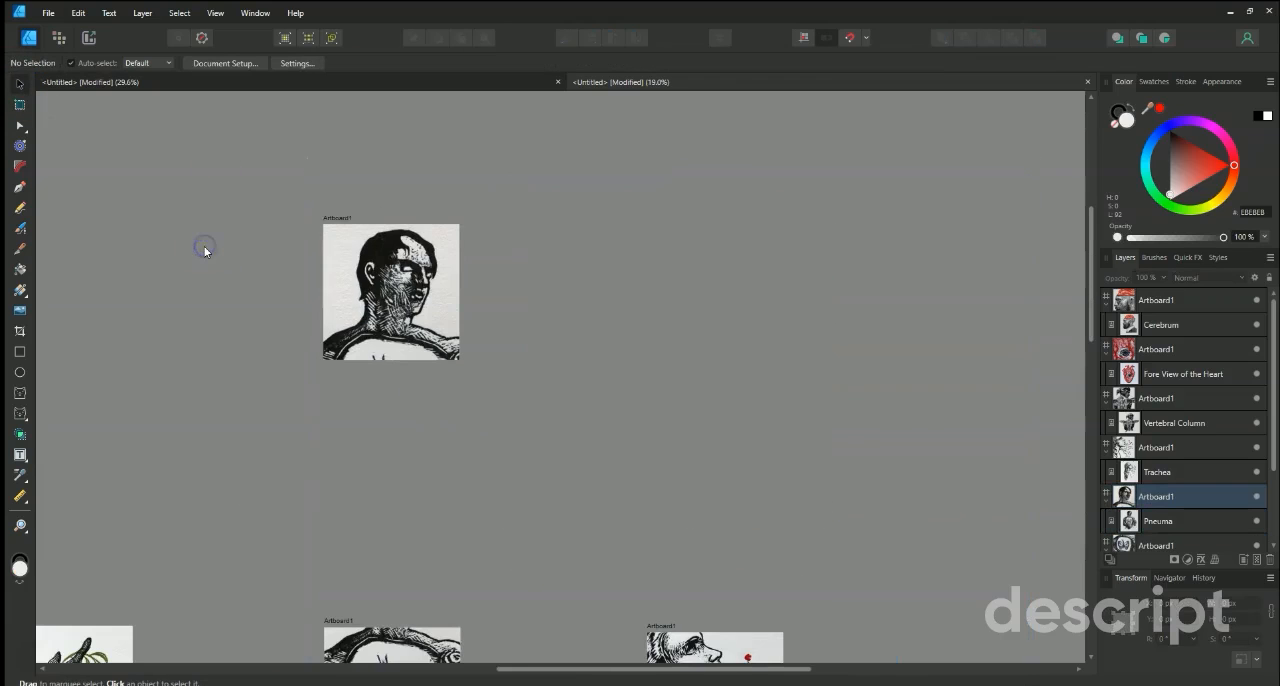
Crop the duplicate's Pneuma image on three sides to about 1375 × 1255 px, slightly larger than its artboard.
left_click(366, 242)
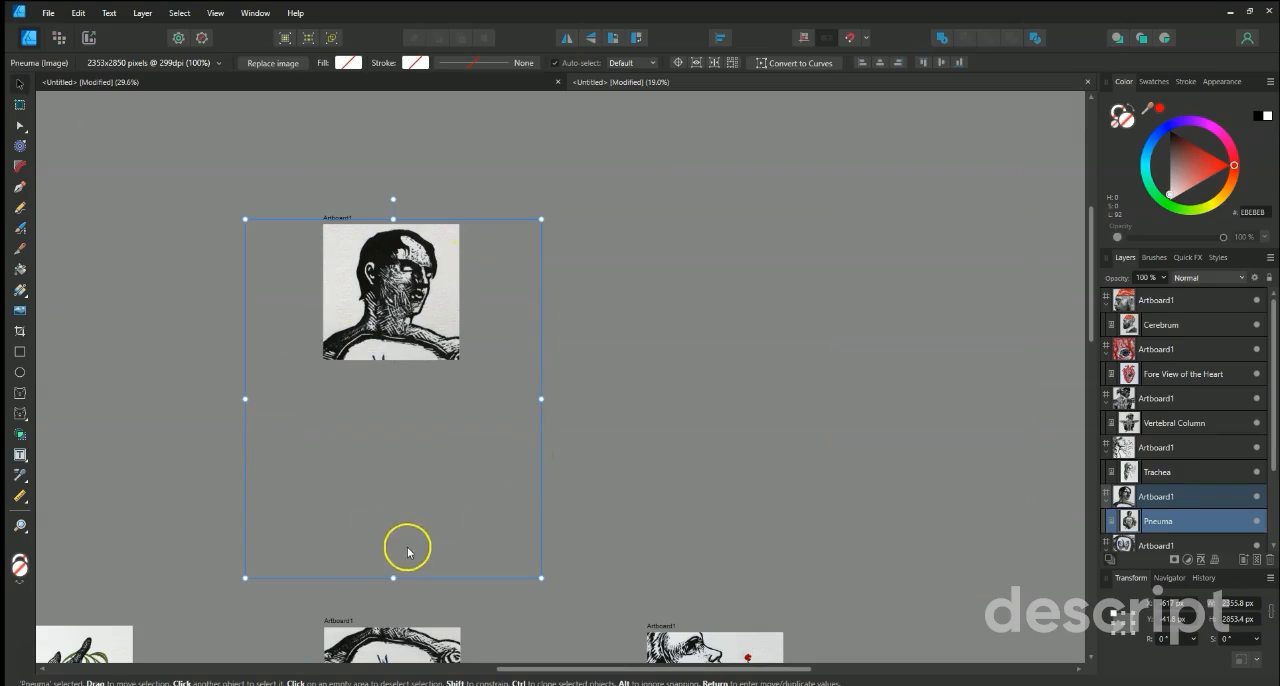
scroll(271, 557, "down", 3)
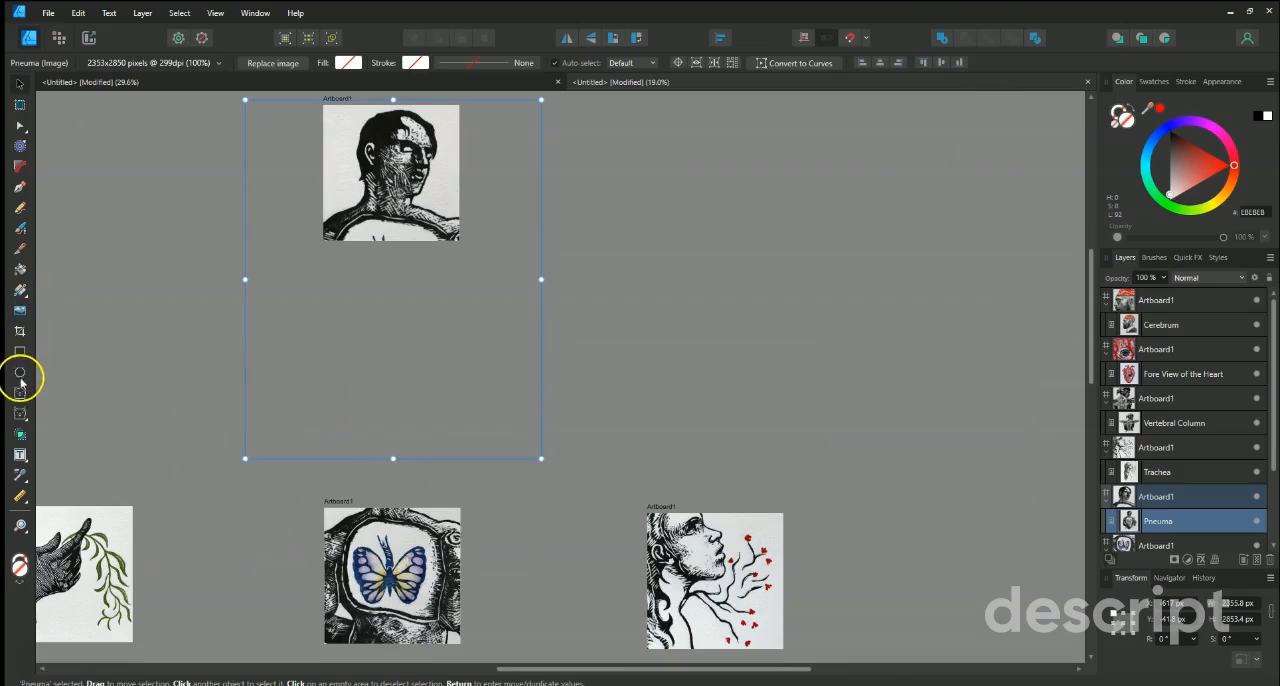
left_click(19, 333)
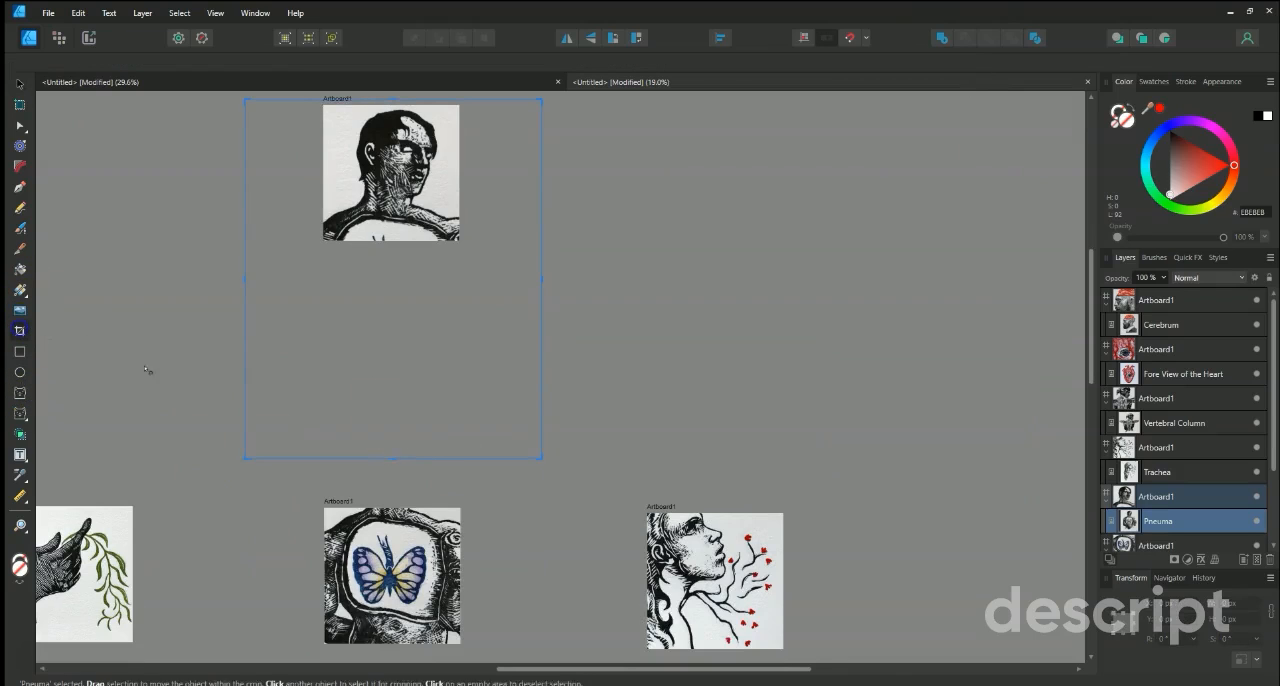
left_click_drag(393, 459, 394, 257)
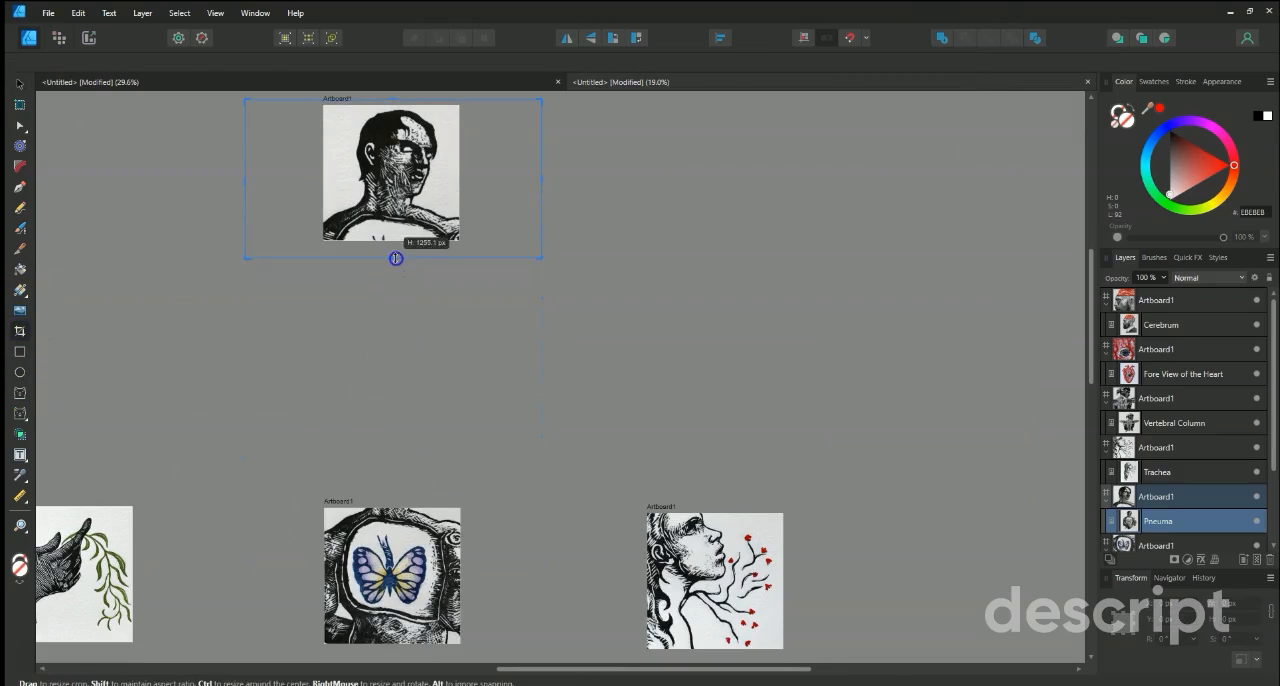
scroll(160, 300, "up", 3)
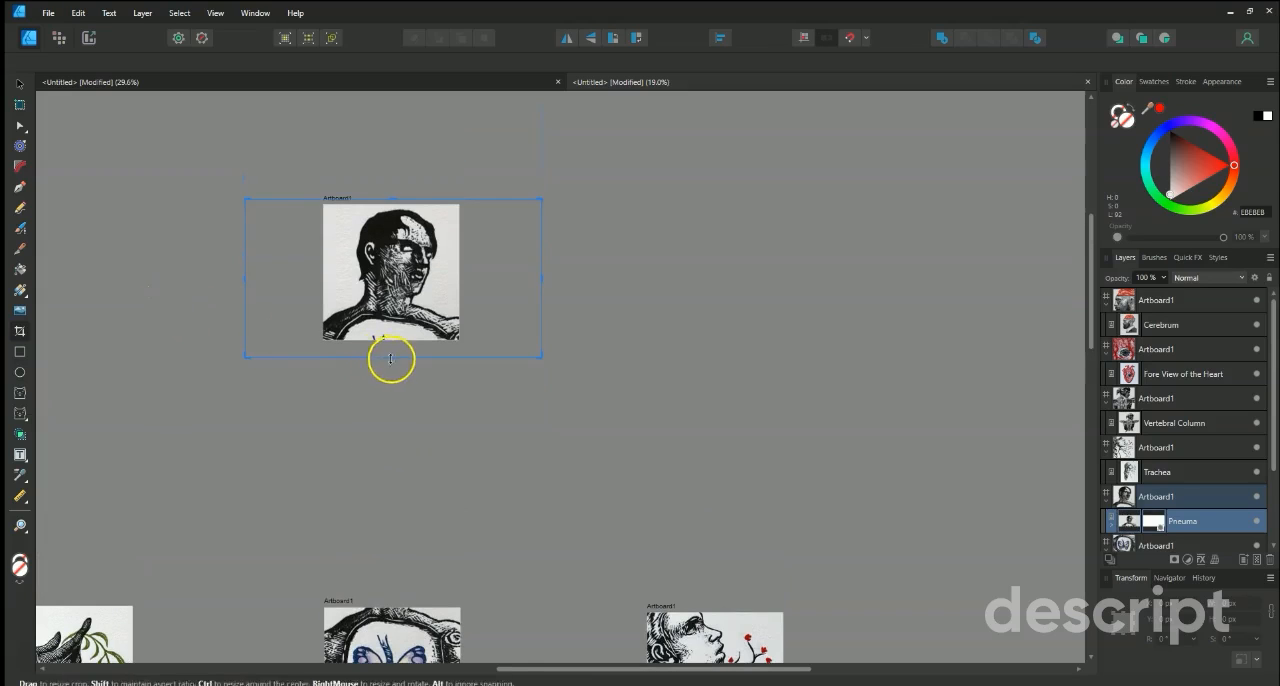
left_click_drag(244, 277, 307, 277)
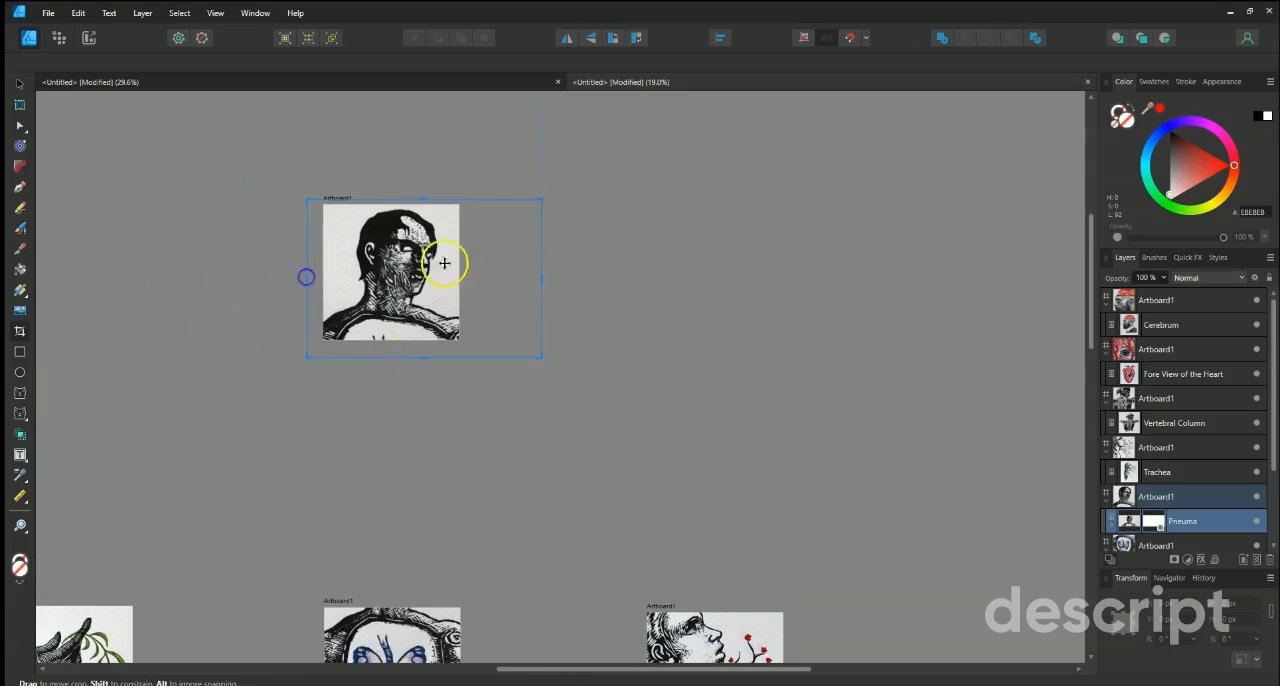
left_click_drag(505, 277, 482, 277)
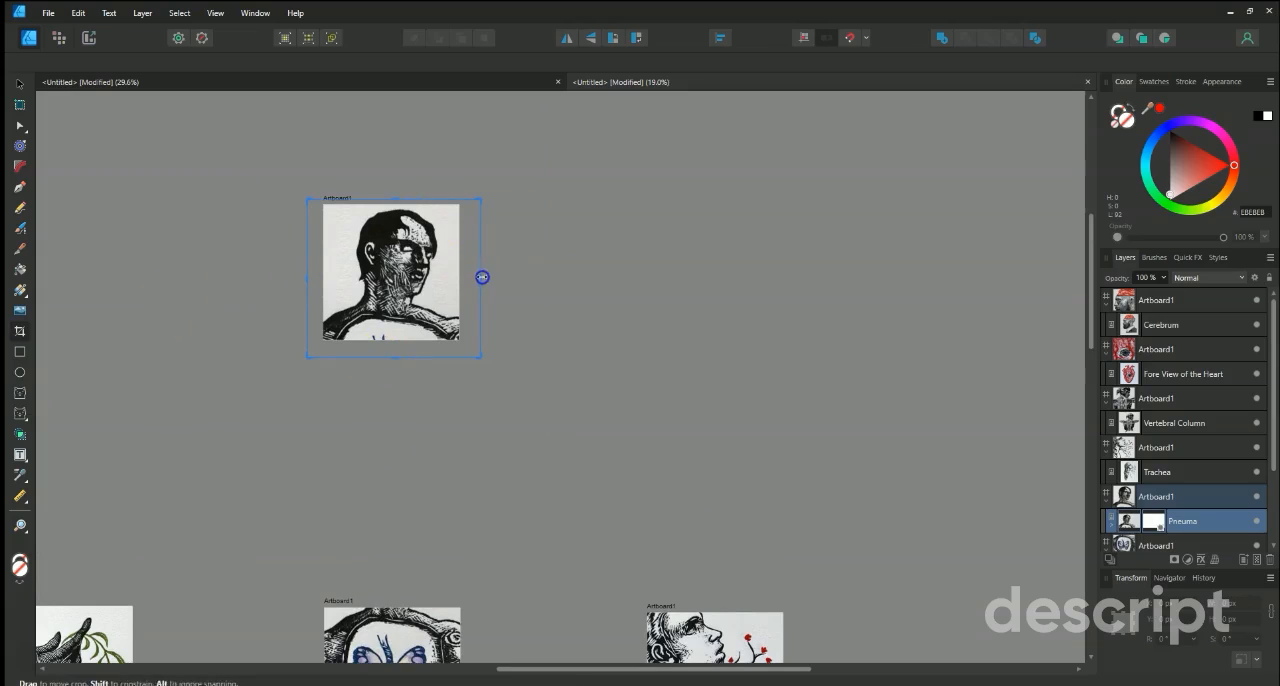
Extend the cropped Pneuma image at its lower edge to about 1313 px high and position it to fill the artboard.
left_click(23, 85)
left_click_drag(389, 293, 393, 254)
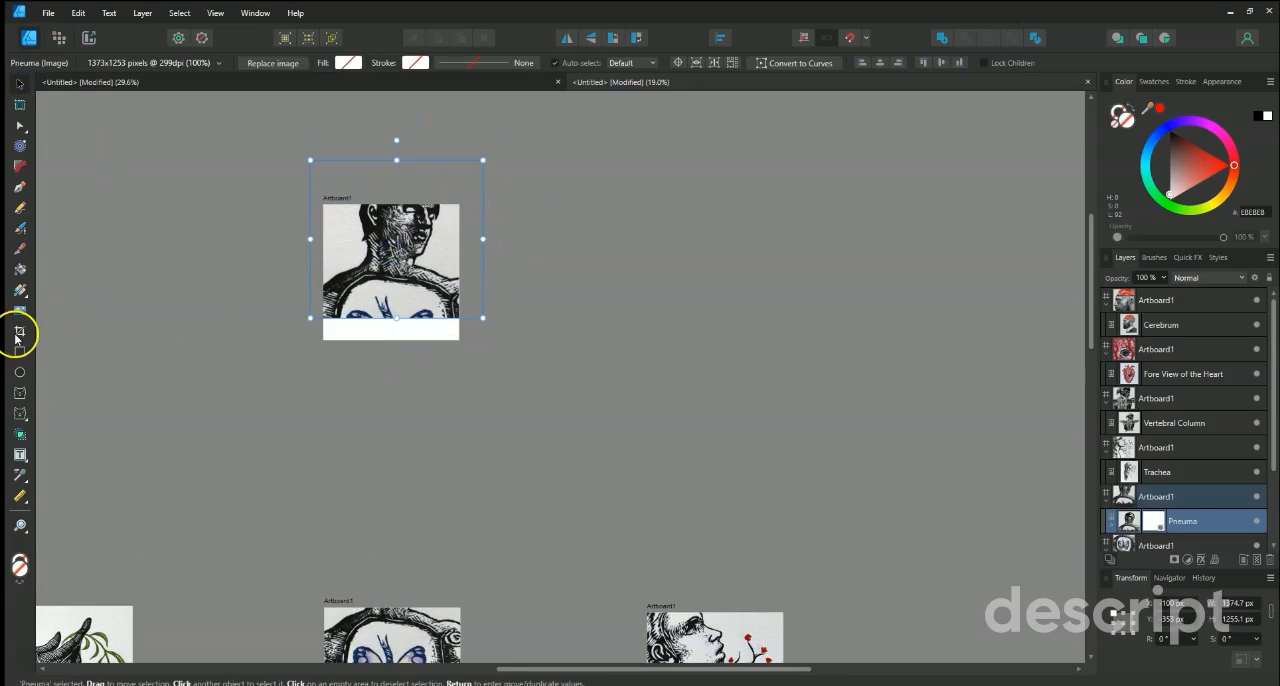
left_click(19, 331)
mouse_move(398, 320)
left_mouse_down()
mouse_move(391, 428)
mouse_move(397, 326)
left_mouse_up()
left_click(19, 104)
left_click_drag(388, 268, 388, 307)
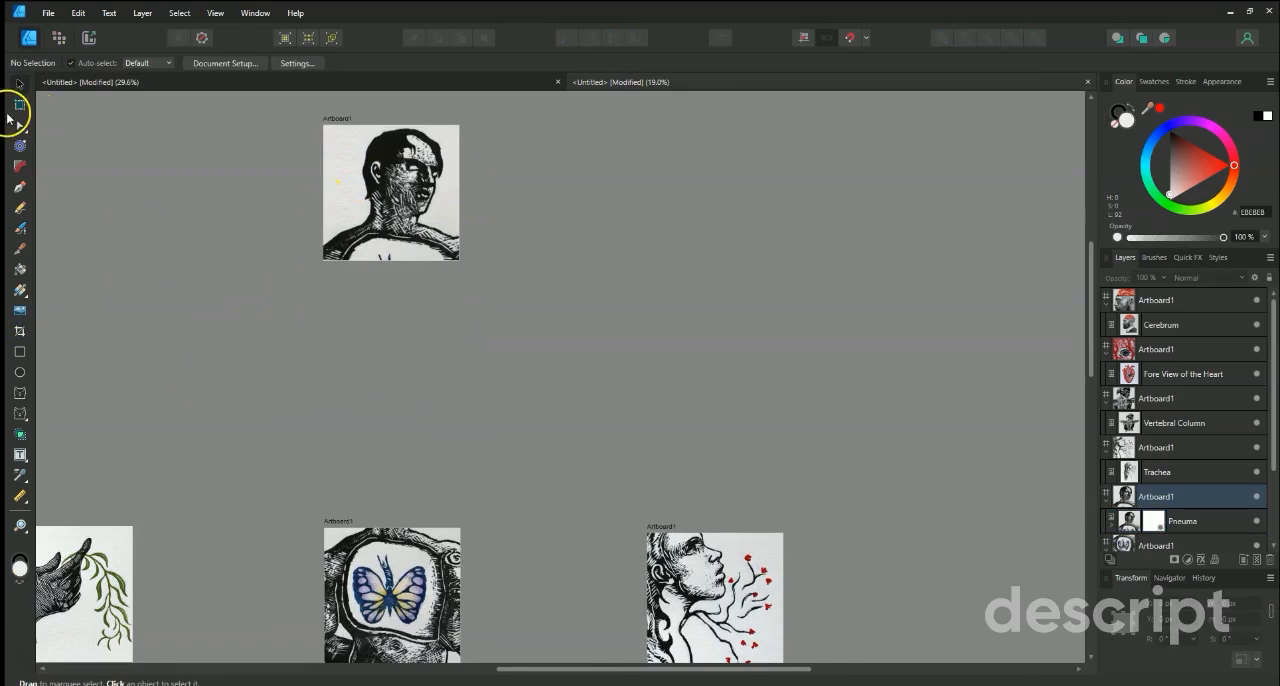
Move the duplicated Pneuma artboard down with the Artboard Tool, closer above the butterfly artboard, and deselect it.
left_click(19, 104)
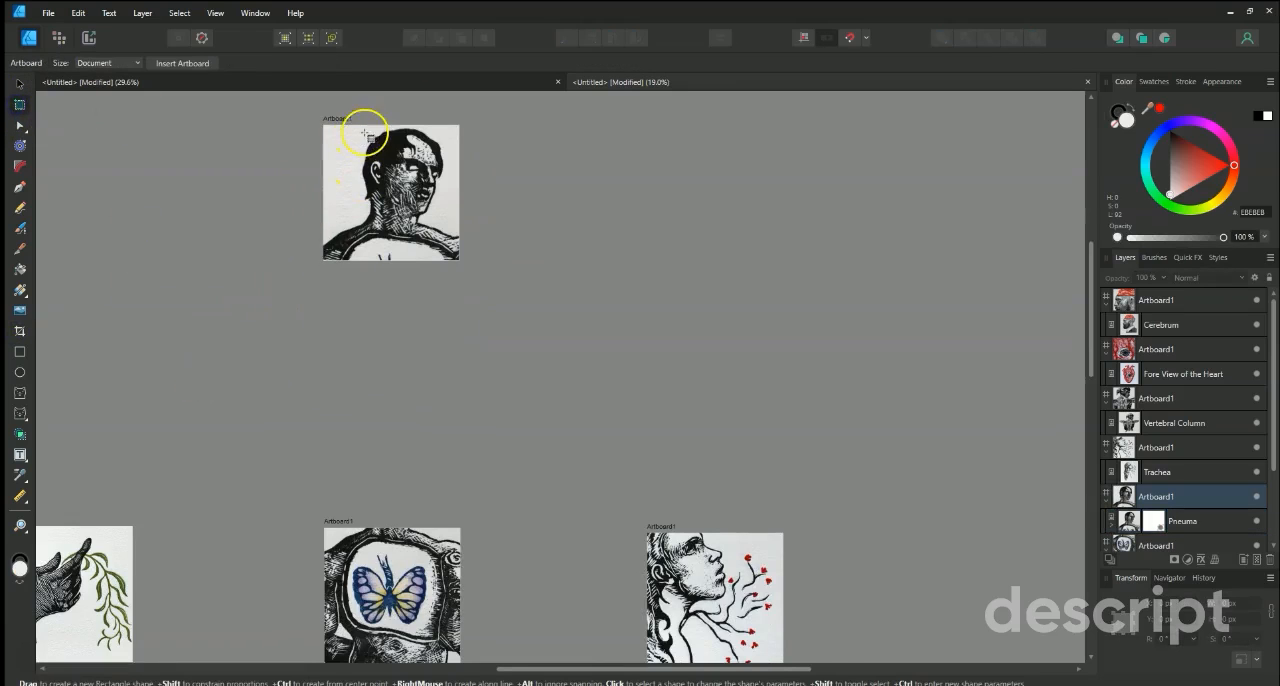
left_click_drag(365, 135, 363, 317)
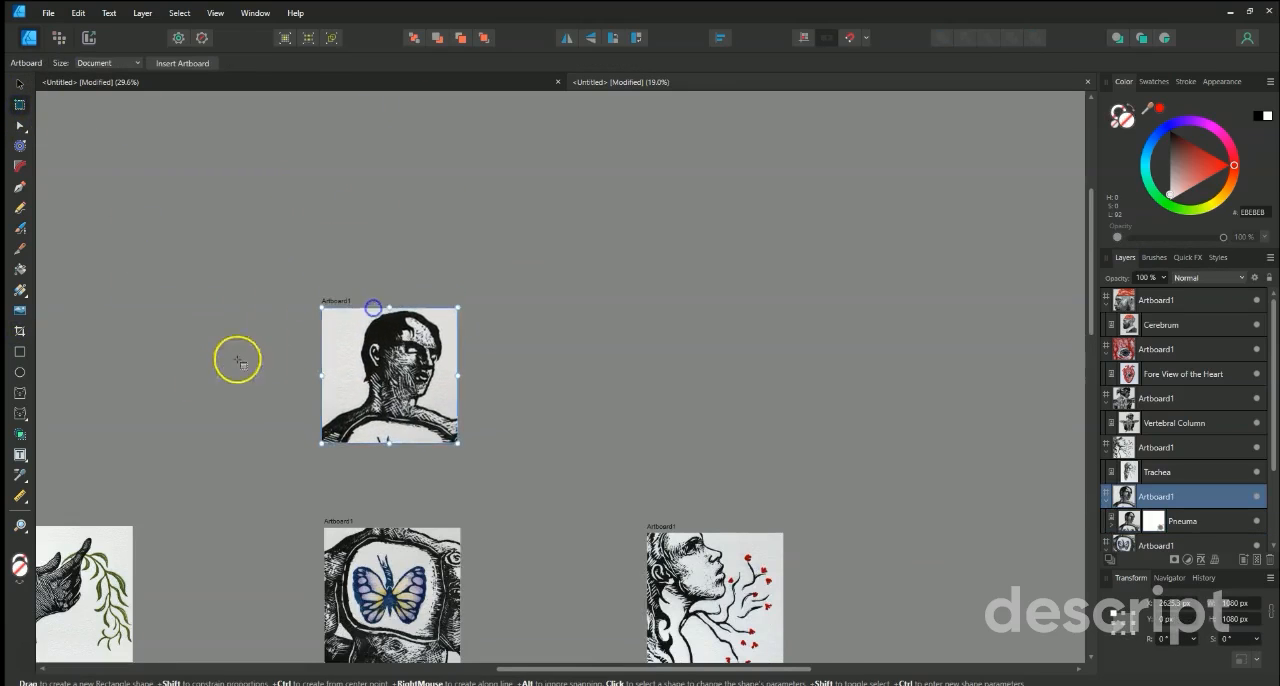
left_click(237, 362)
scroll(233, 363, "down", 3)
scroll(229, 363, "down", 3)
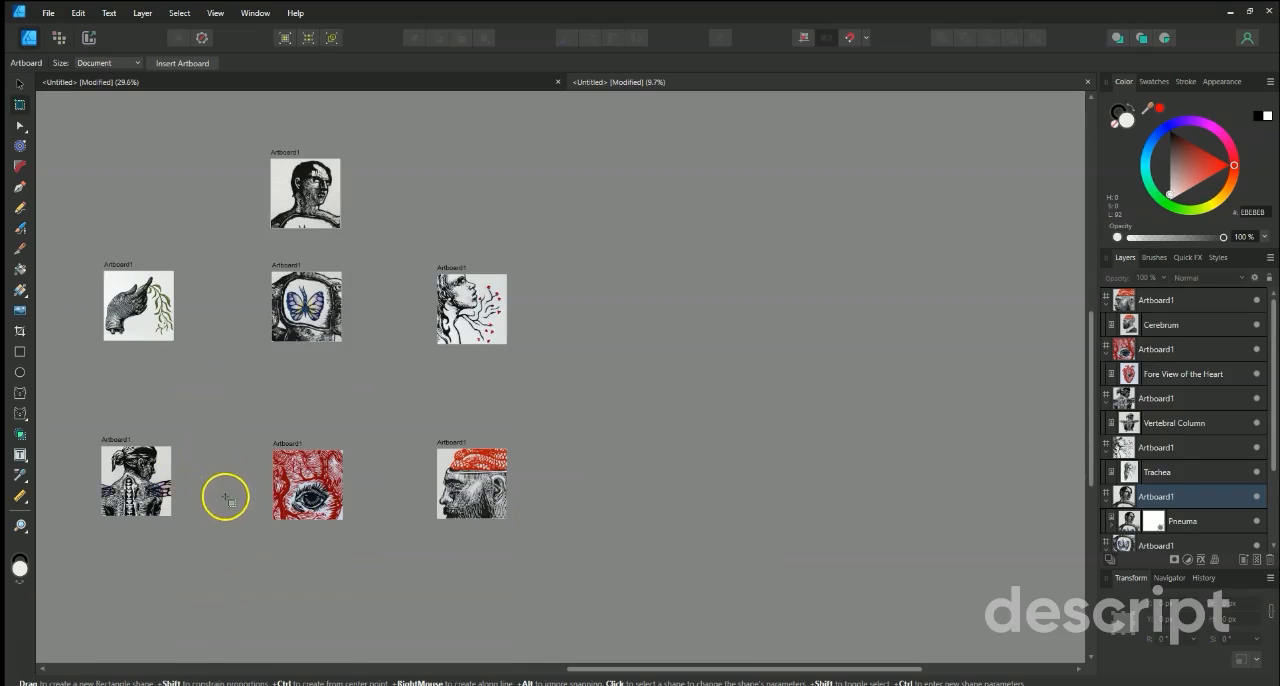
left_click(19, 83)
left_click_drag(408, 445, 603, 452)
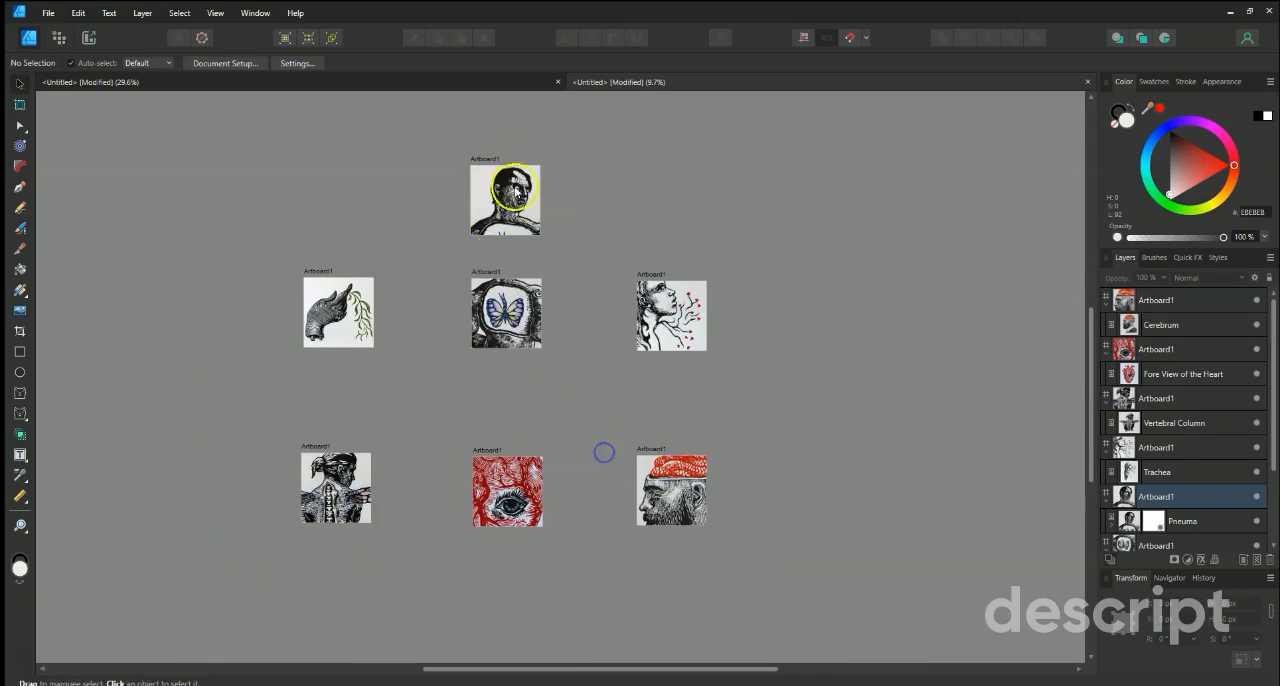
left_click(501, 208)
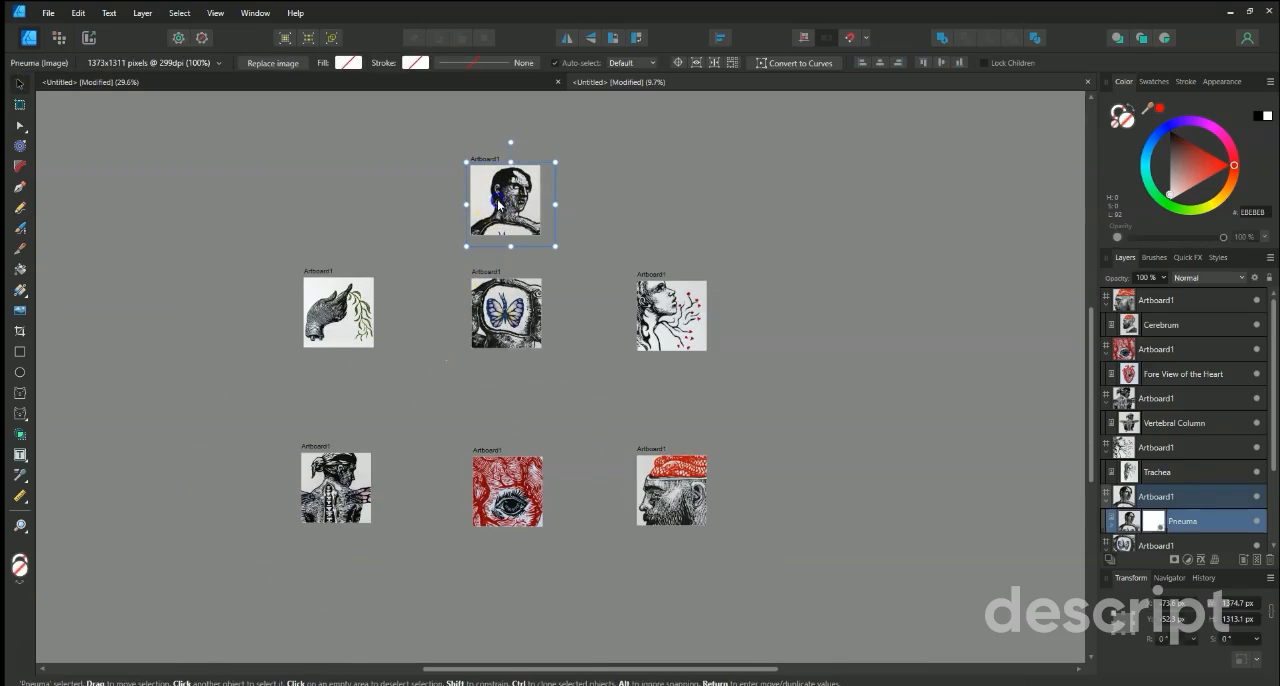
left_click(243, 360)
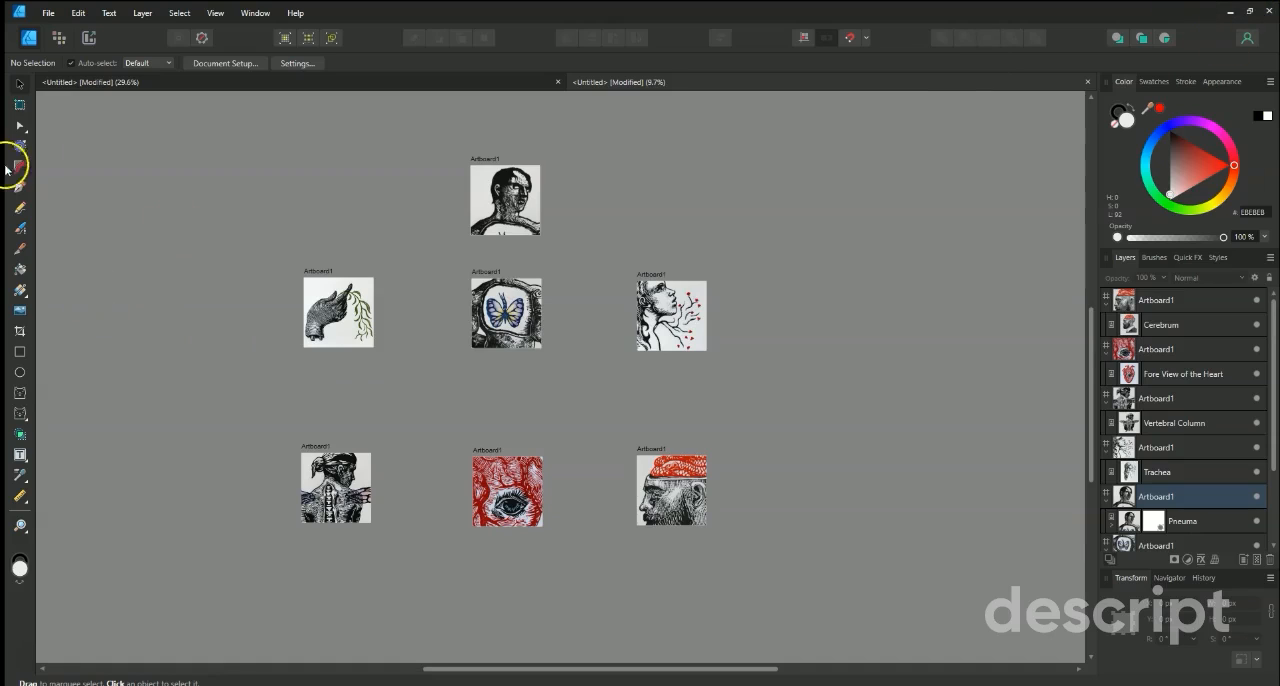
Switch to the Export Persona, select all seven artboard slices and include every one of them in the export.
left_click(88, 42)
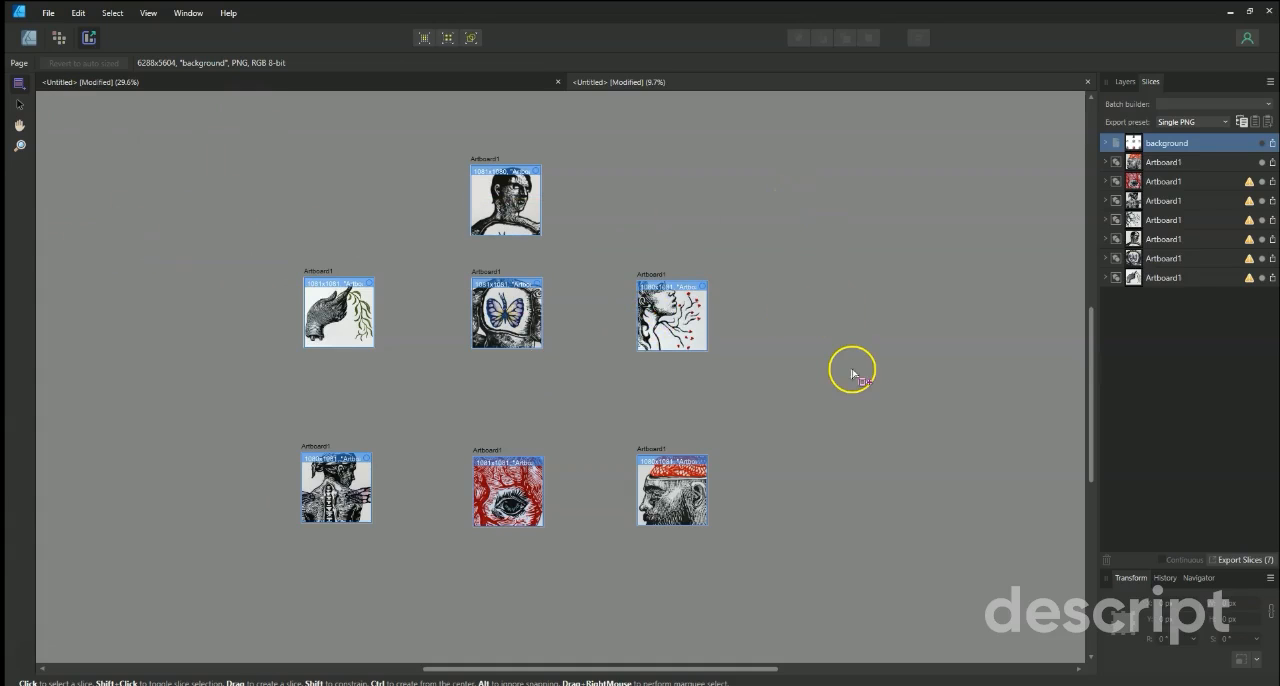
left_click(1245, 163)
left_click(1230, 279, "shift")
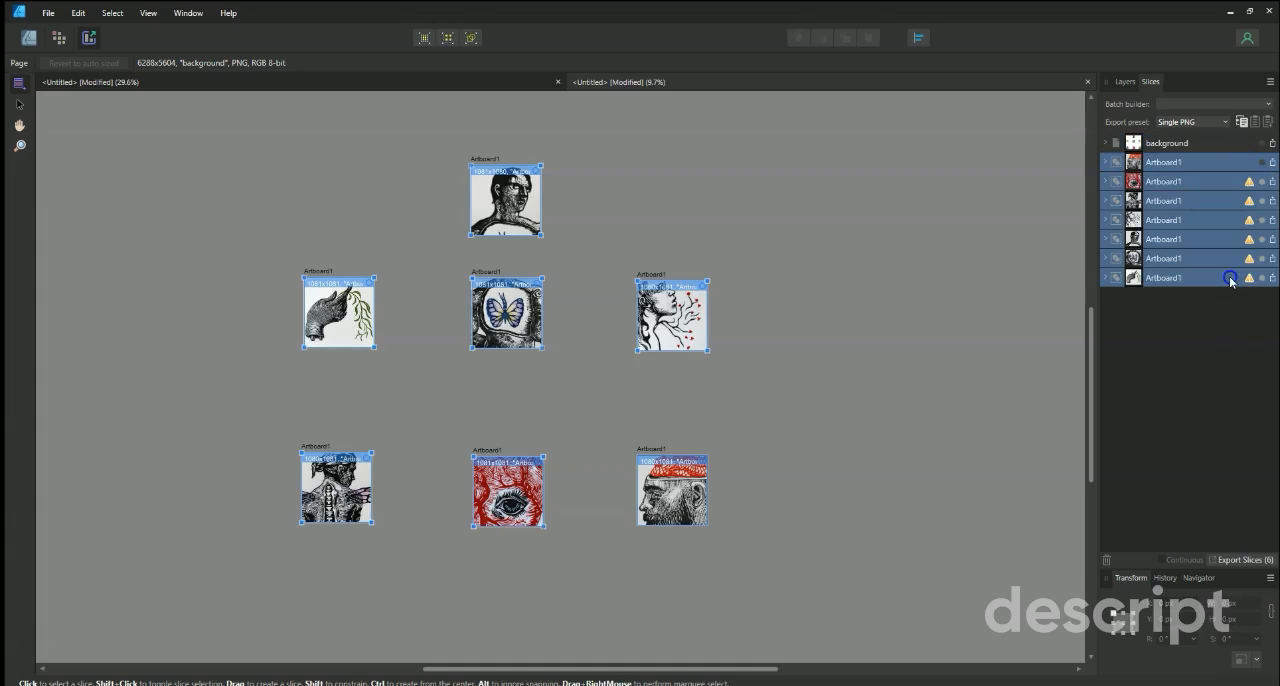
left_click(1263, 279)
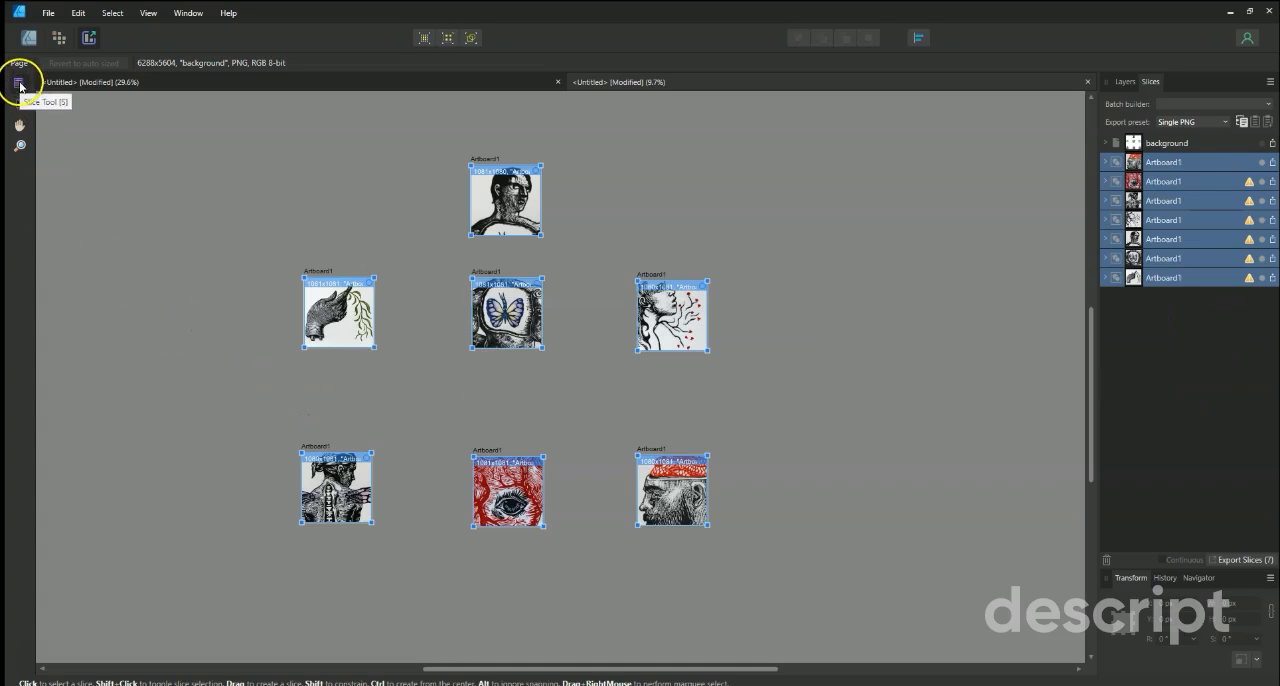
Draw a slice about 8097 × 7365 px around all seven artboards and check the layer list.
left_click_drag(257, 122, 326, 229)
left_click_drag(785, 598, 778, 596)
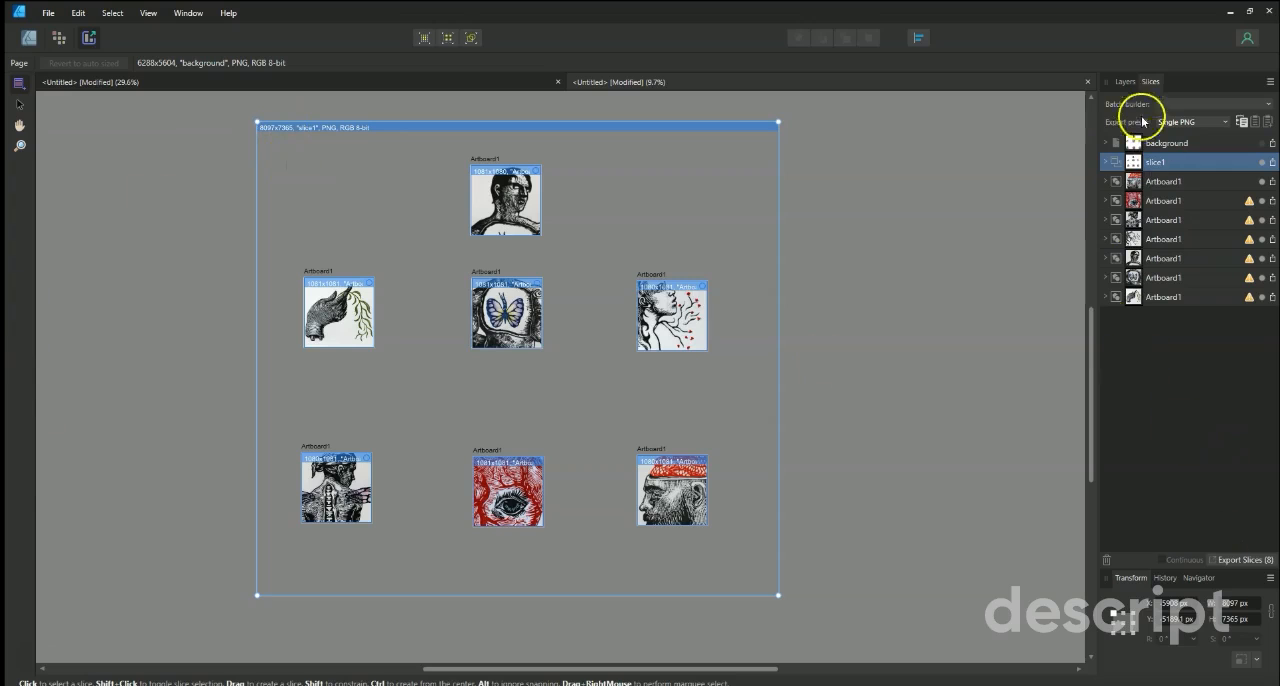
left_click(1125, 82)
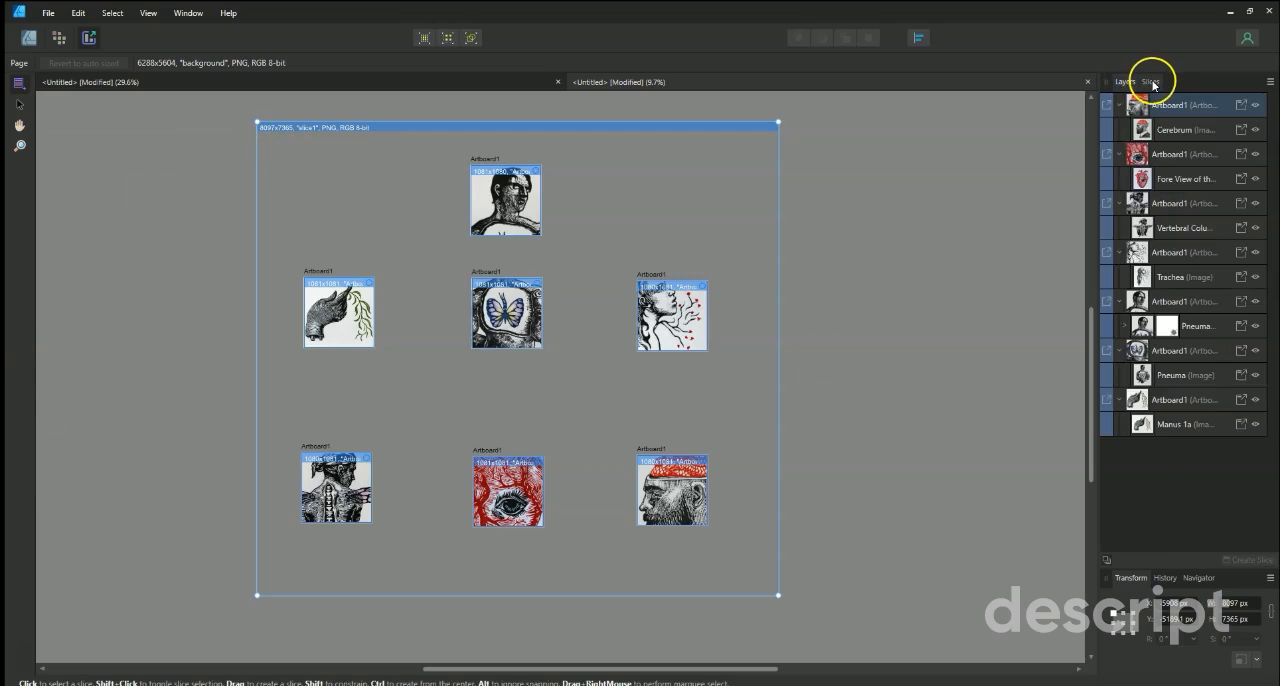
left_click(1151, 82)
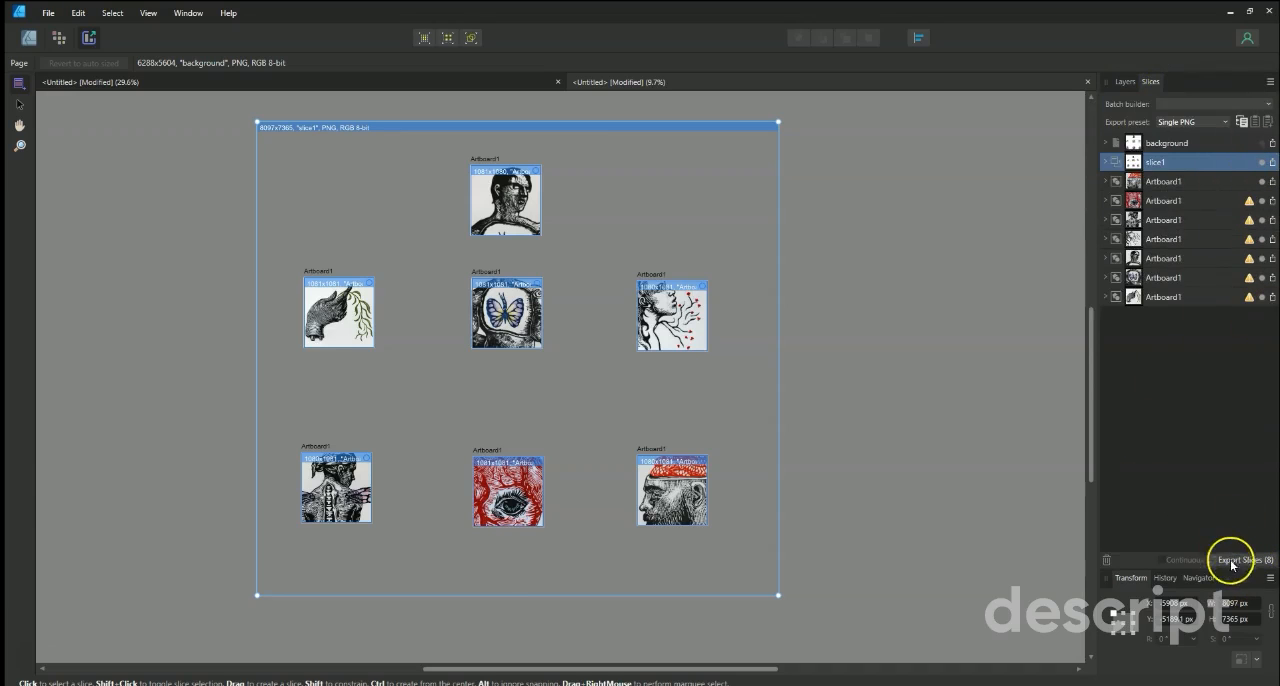
Look through the available export presets, from the JPEG and PNG options to the icon formats, keeping Single PNG.
left_click(1226, 123)
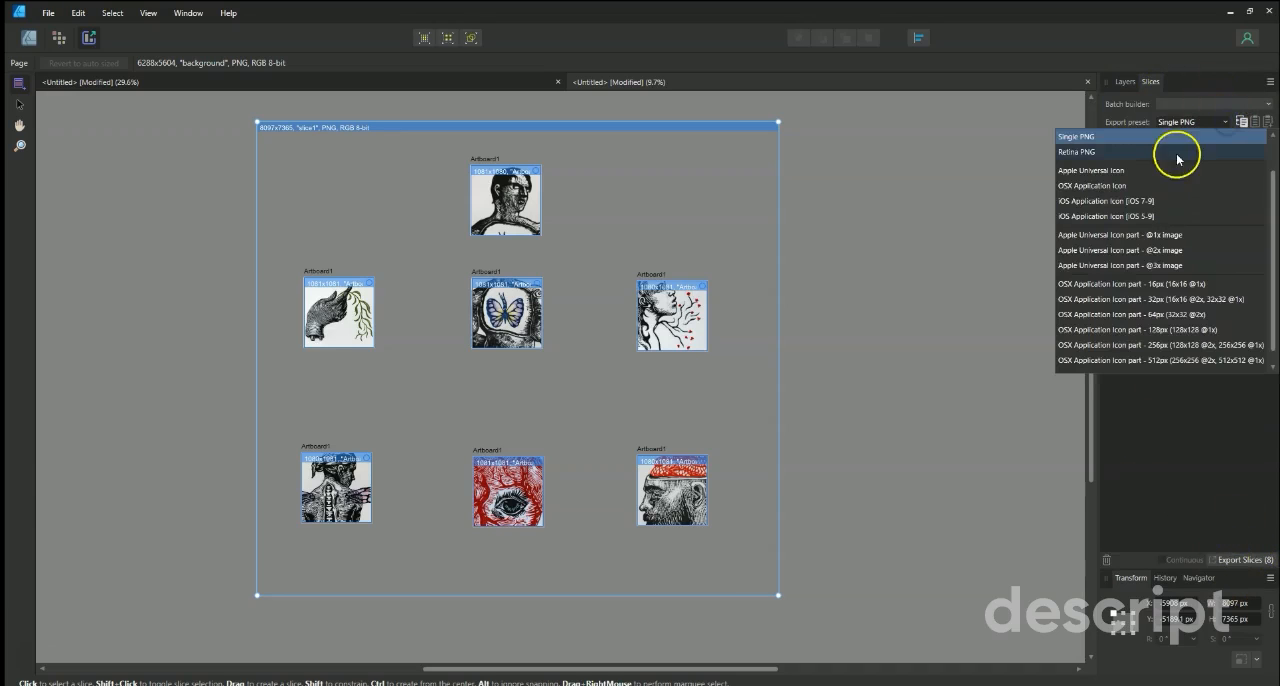
scroll(1177, 160, "up", 1)
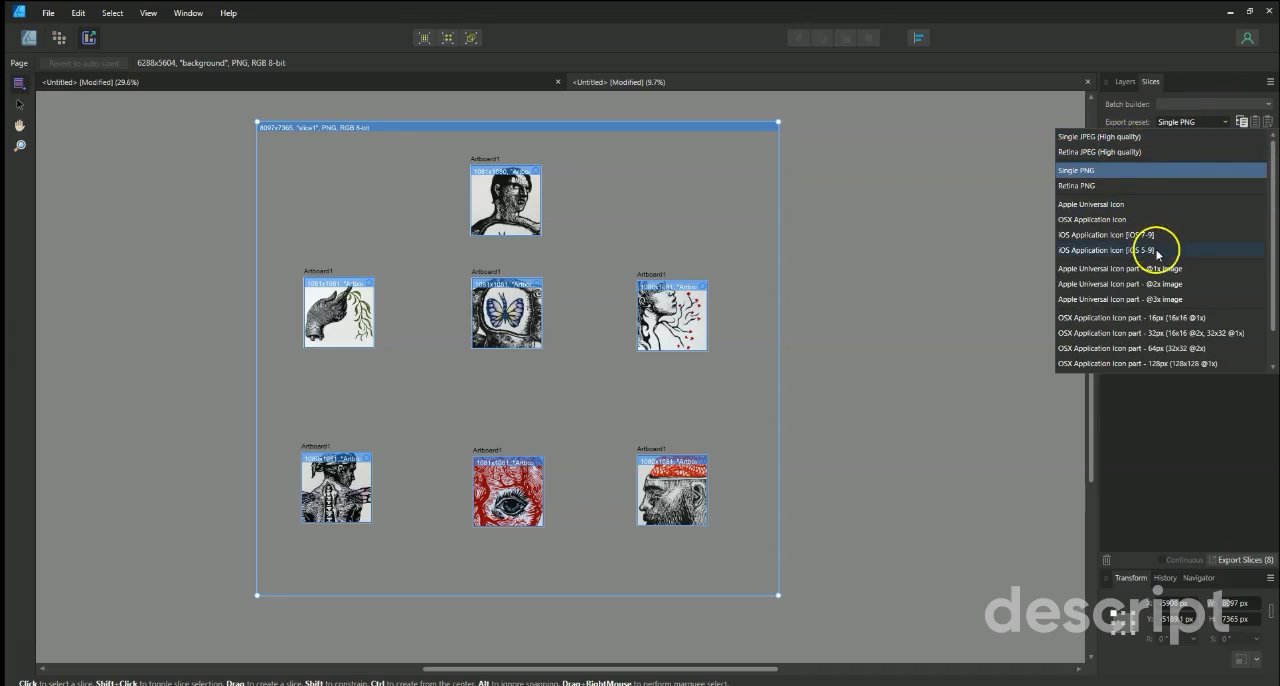
scroll(1138, 268, "down", 2)
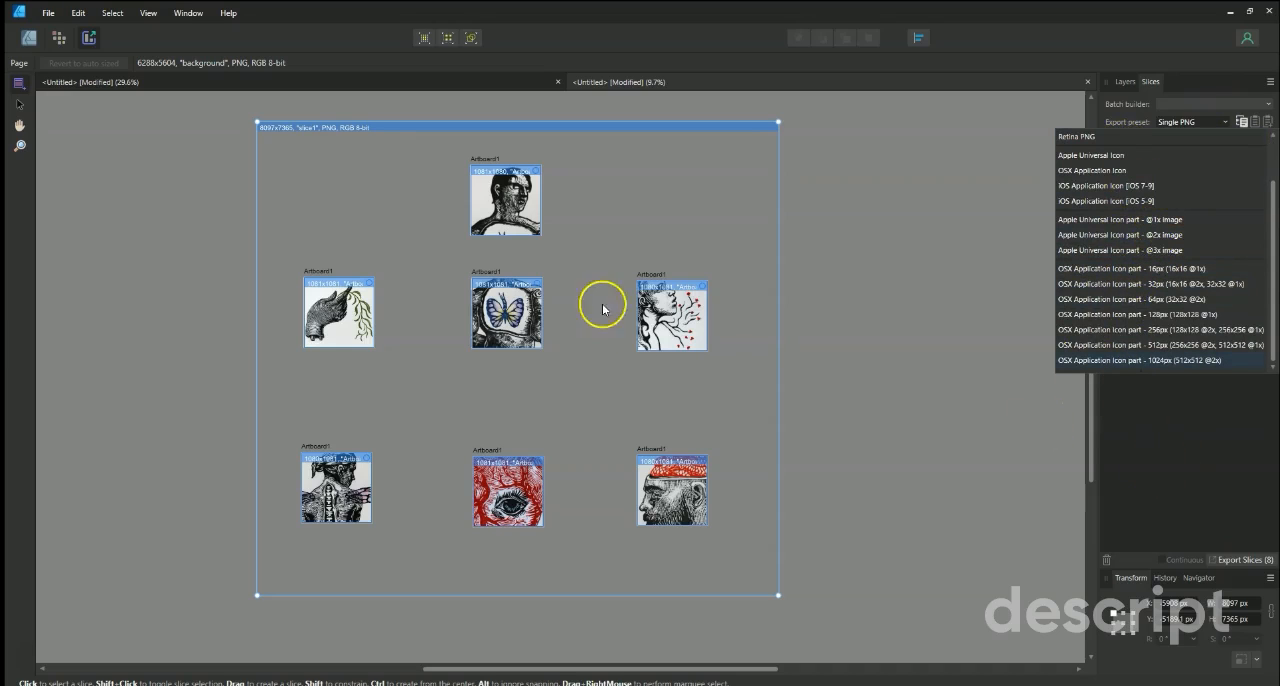
left_click(1191, 505)
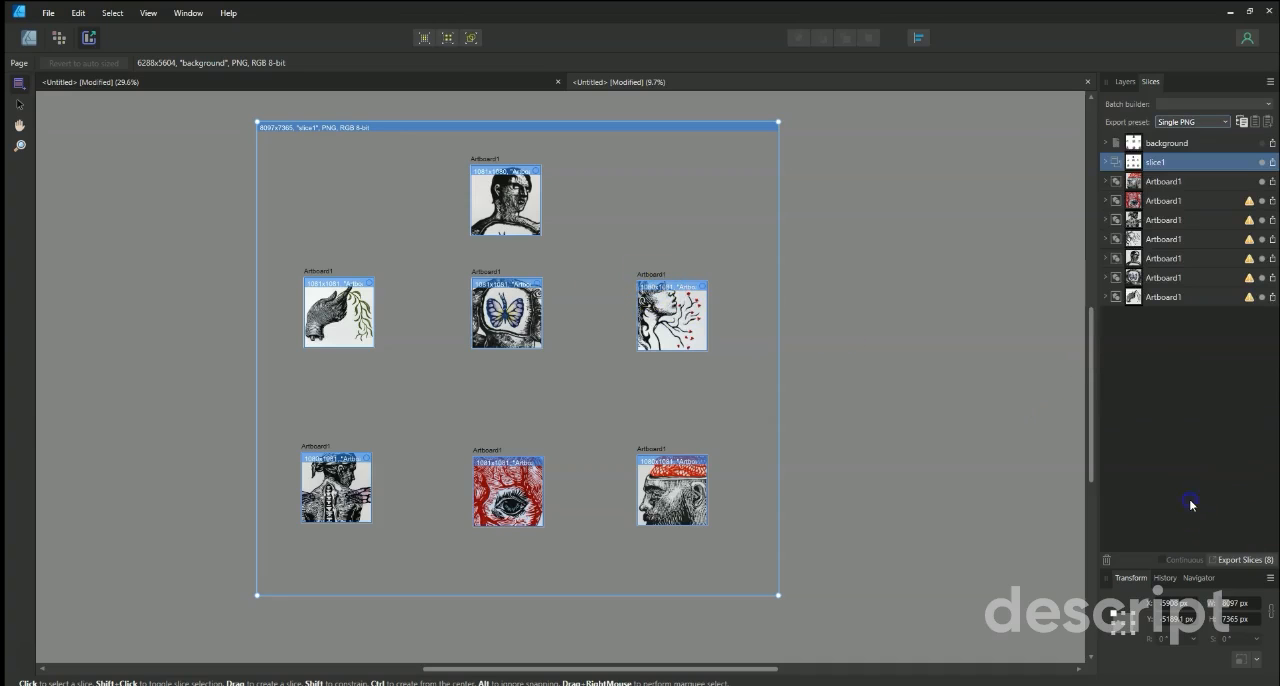
Exclude slice1 and export the artboard slices as PNG files into a new folder named 1080 inside Art pics.
left_click(1262, 163)
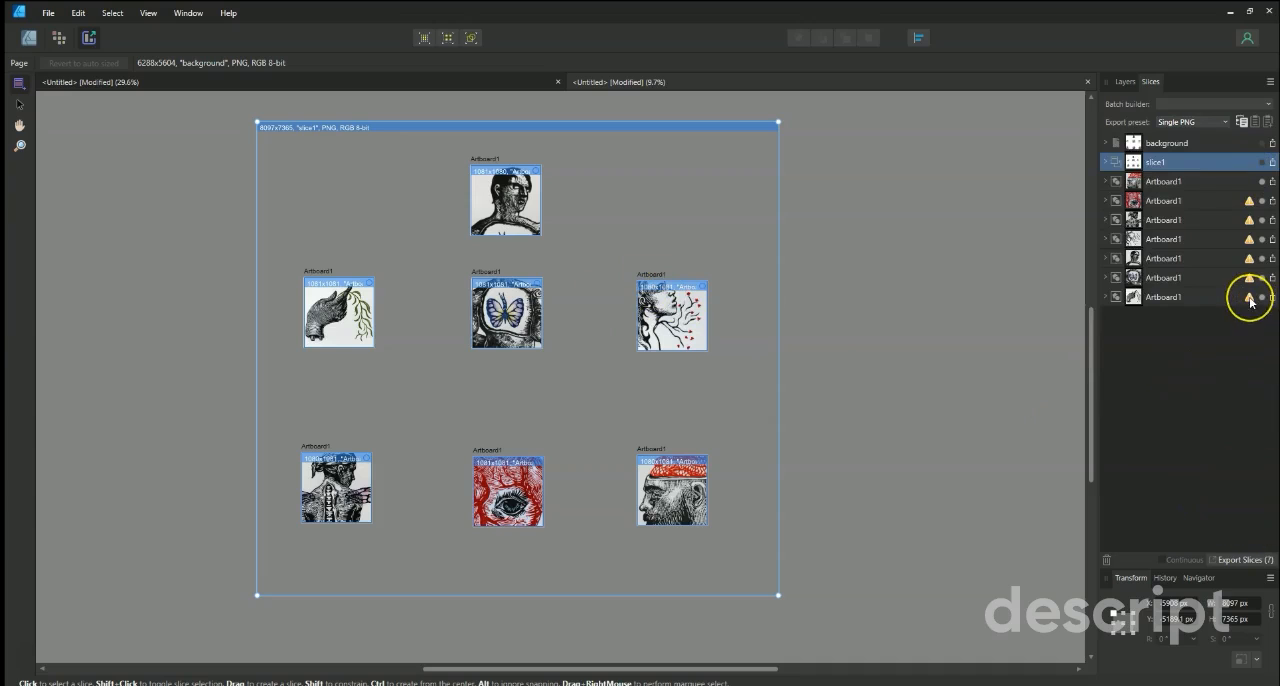
mouse_move(1250, 300)
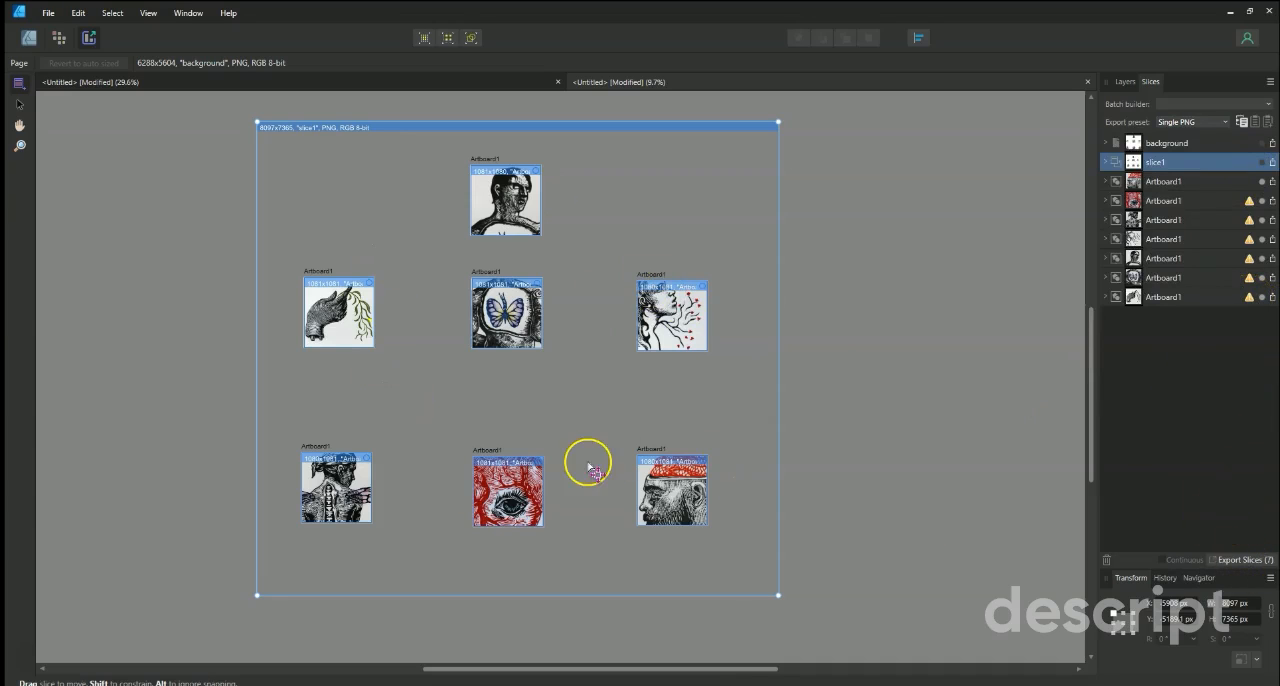
left_click(1243, 560)
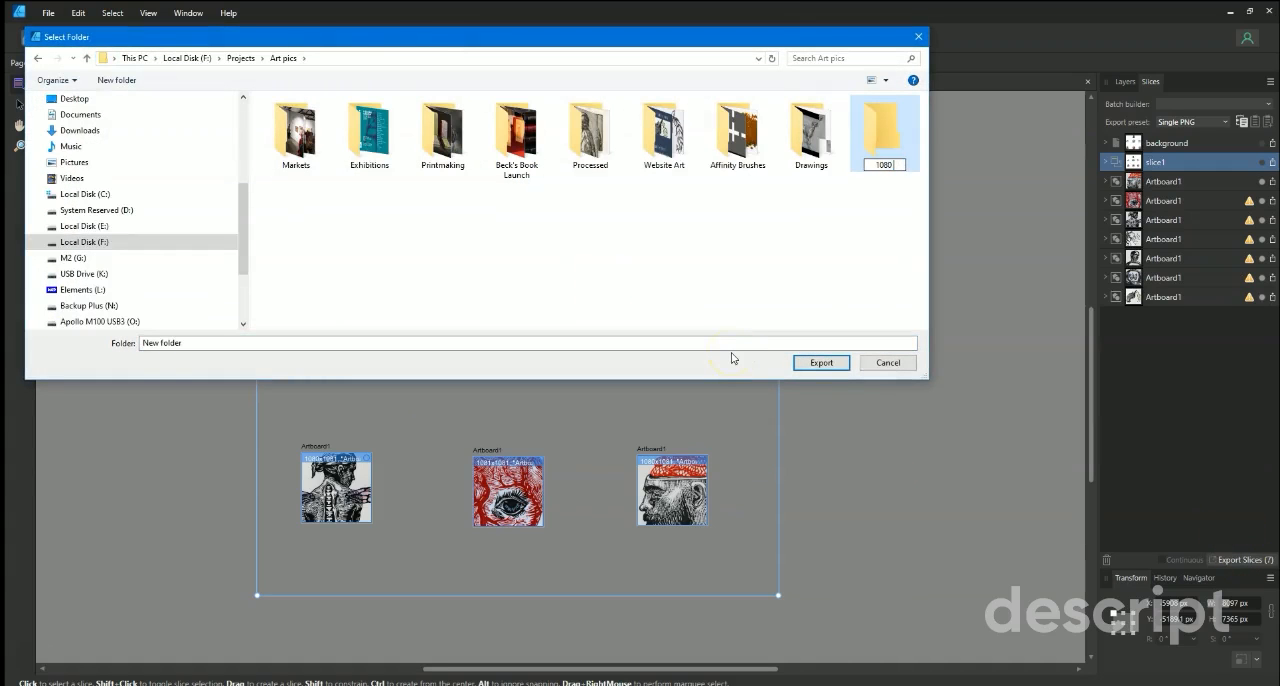
left_click(743, 276)
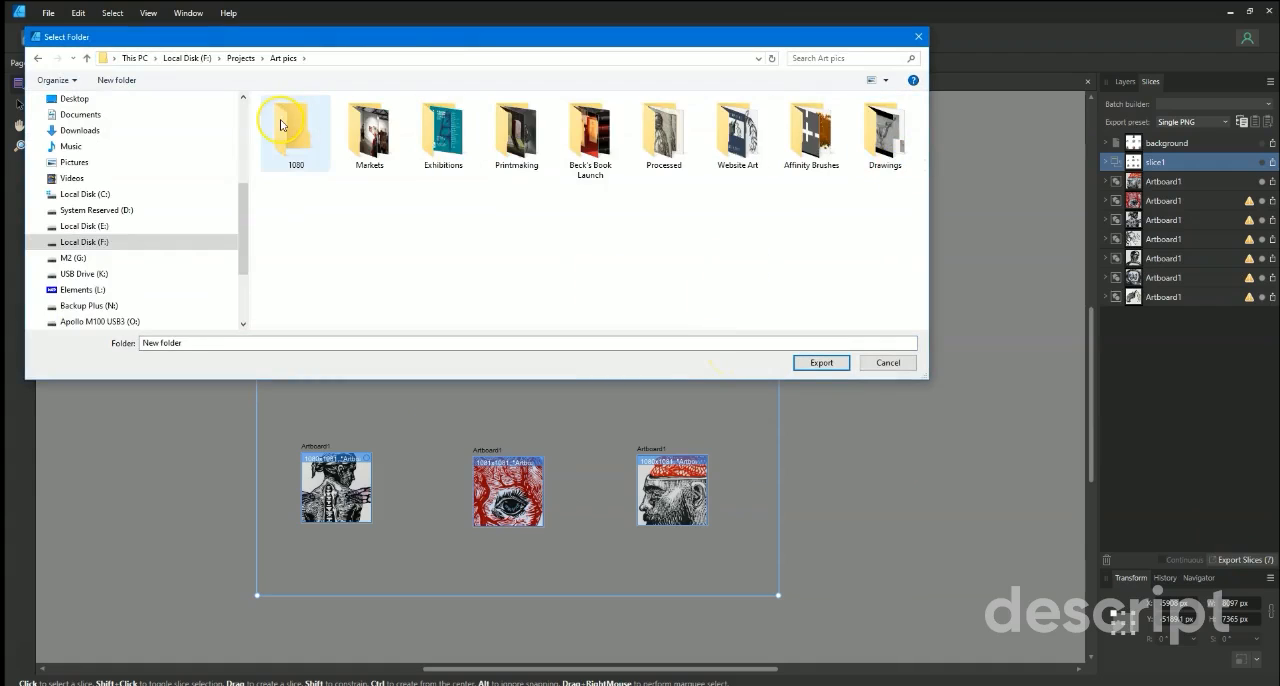
double_click(281, 125)
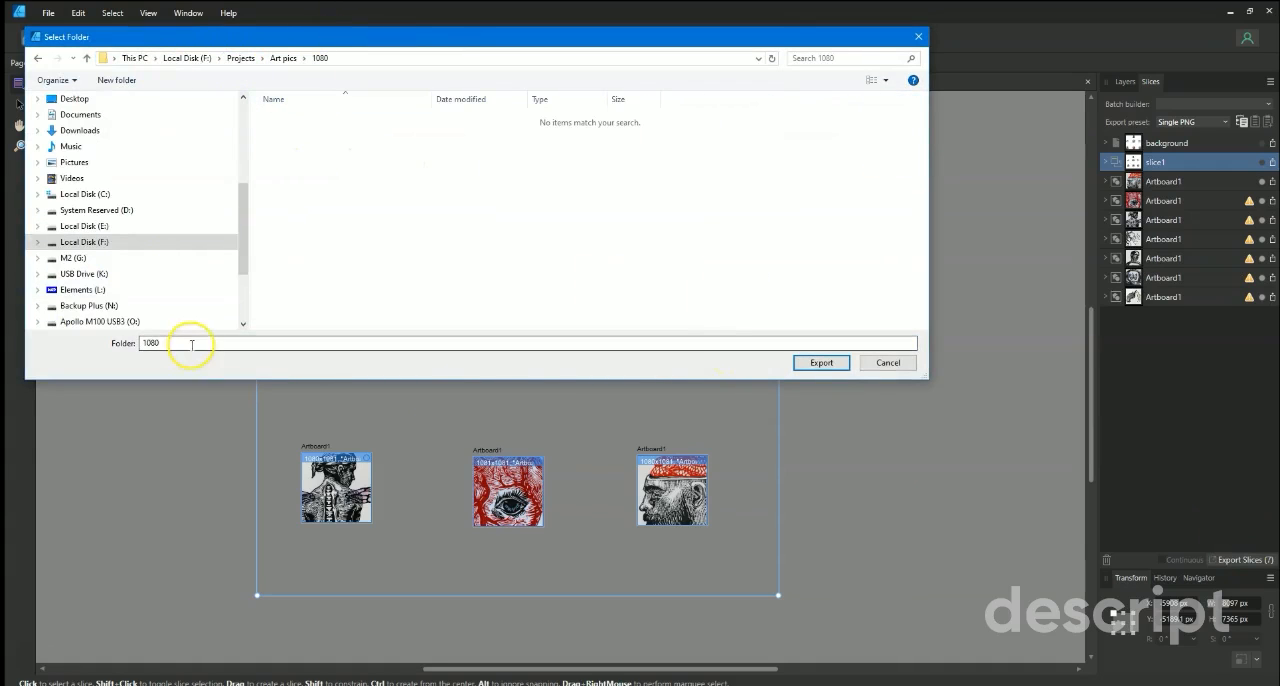
left_click(821, 363)
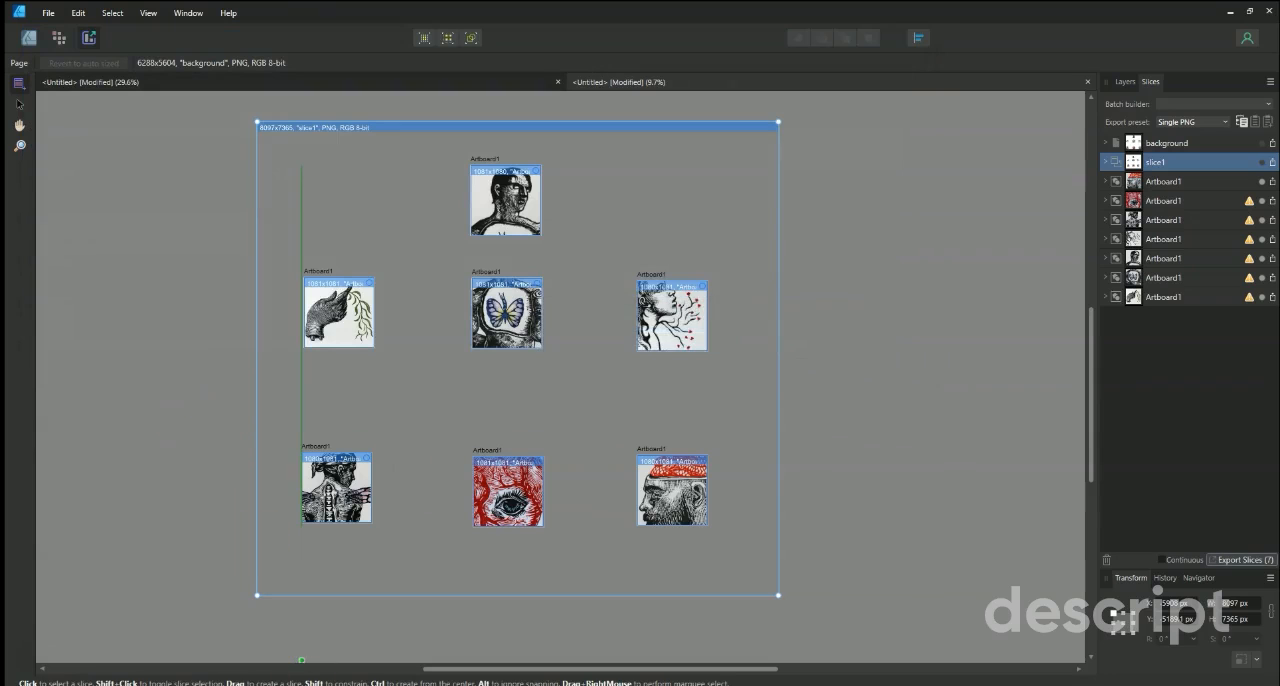
Switch to File Explorer, open the 1080 folder in Art pics and inspect the exported images as enlarged thumbnails.
left_click(440, 684)
left_click_drag(838, 260, 740, 207)
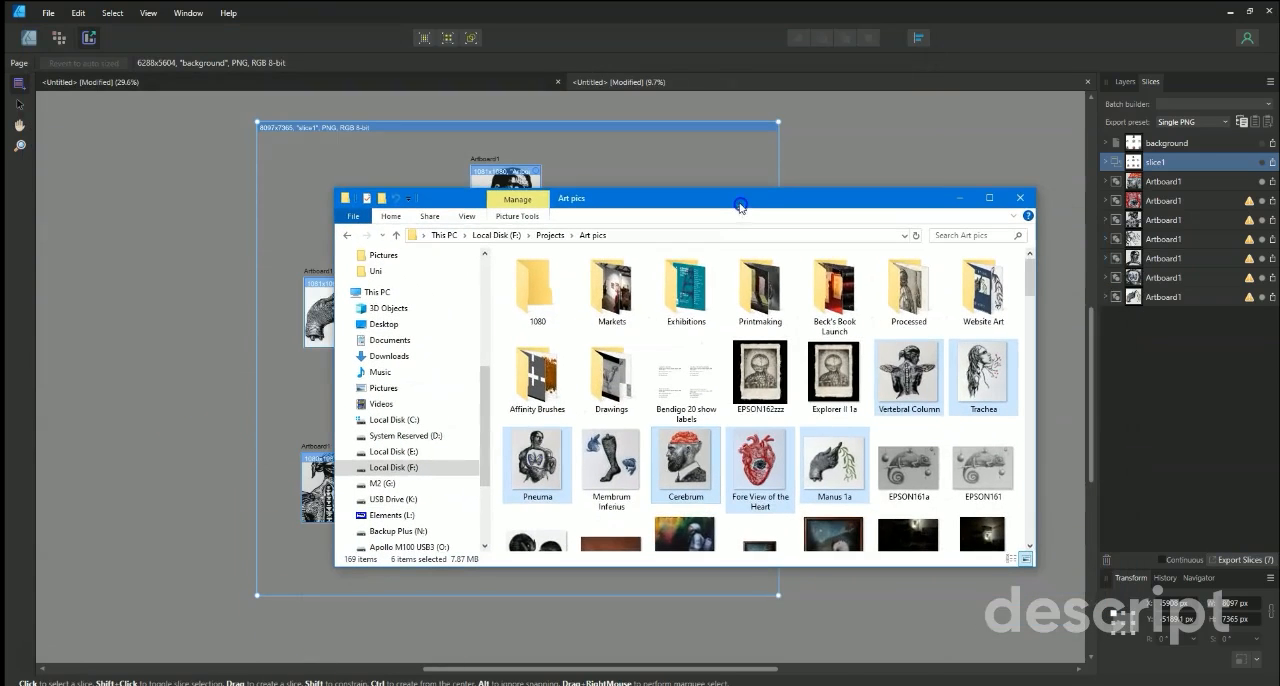
left_click(548, 287)
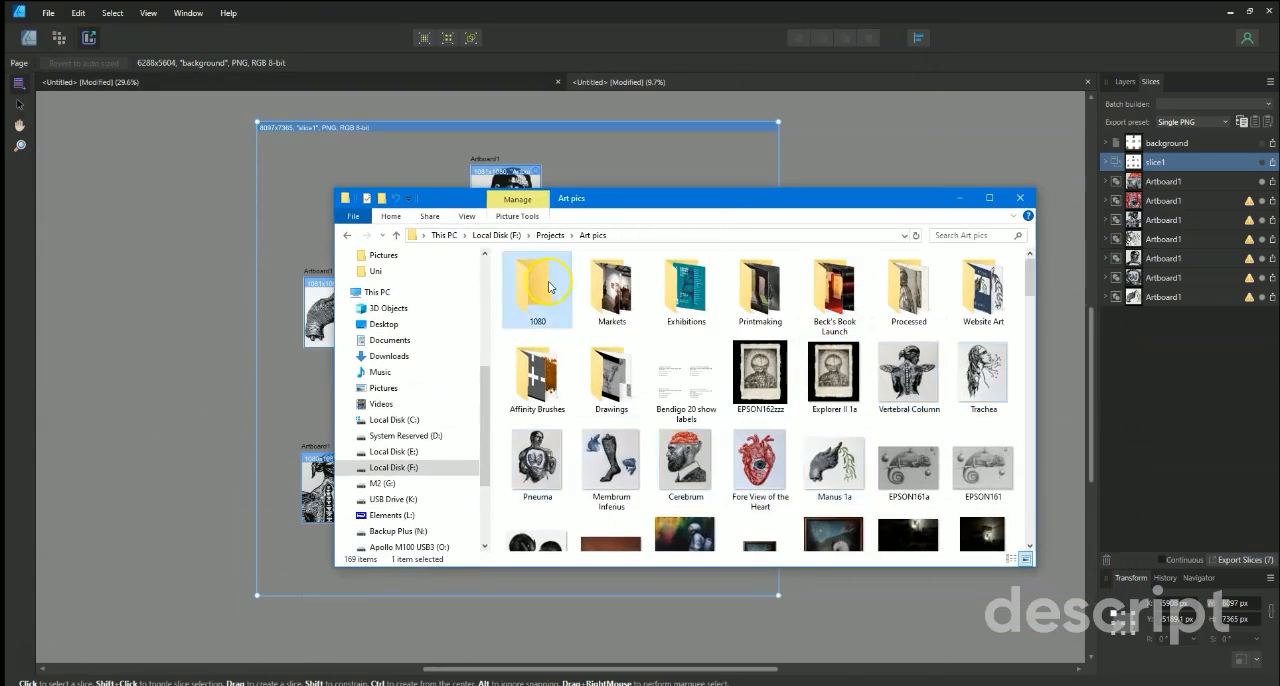
double_click(548, 287)
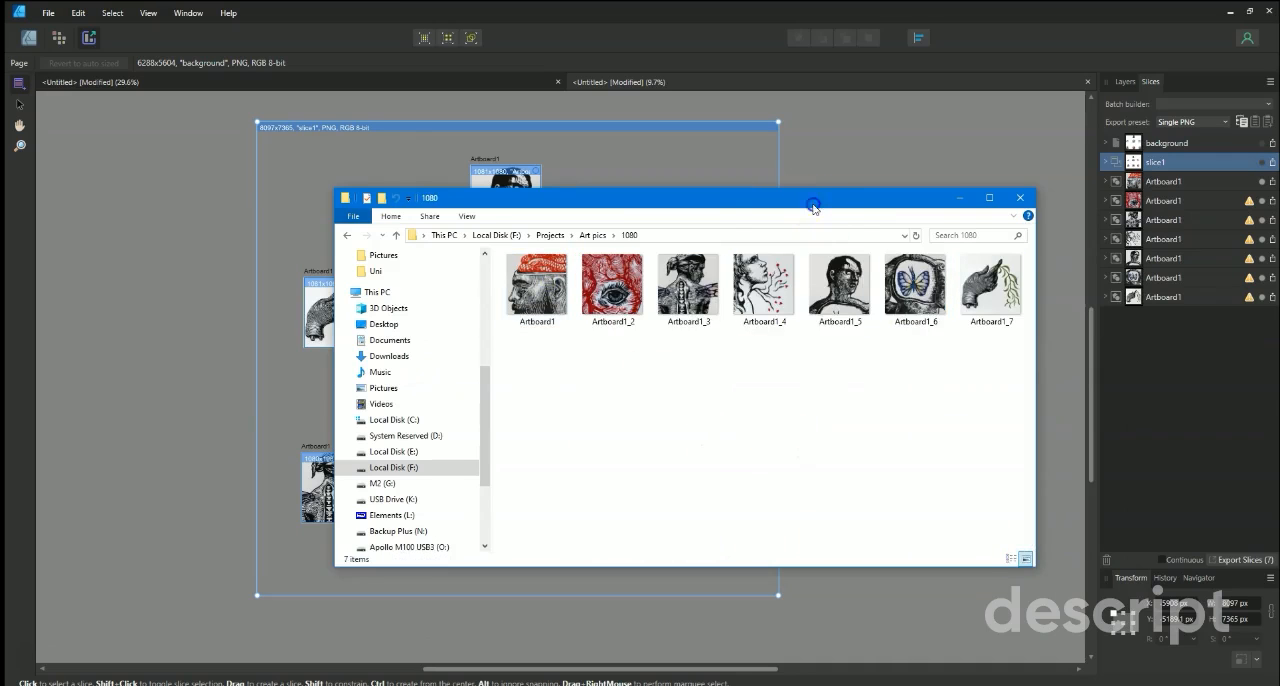
left_click_drag(814, 207, 707, 216)
scroll(571, 363, "up", 4, "ctrl")
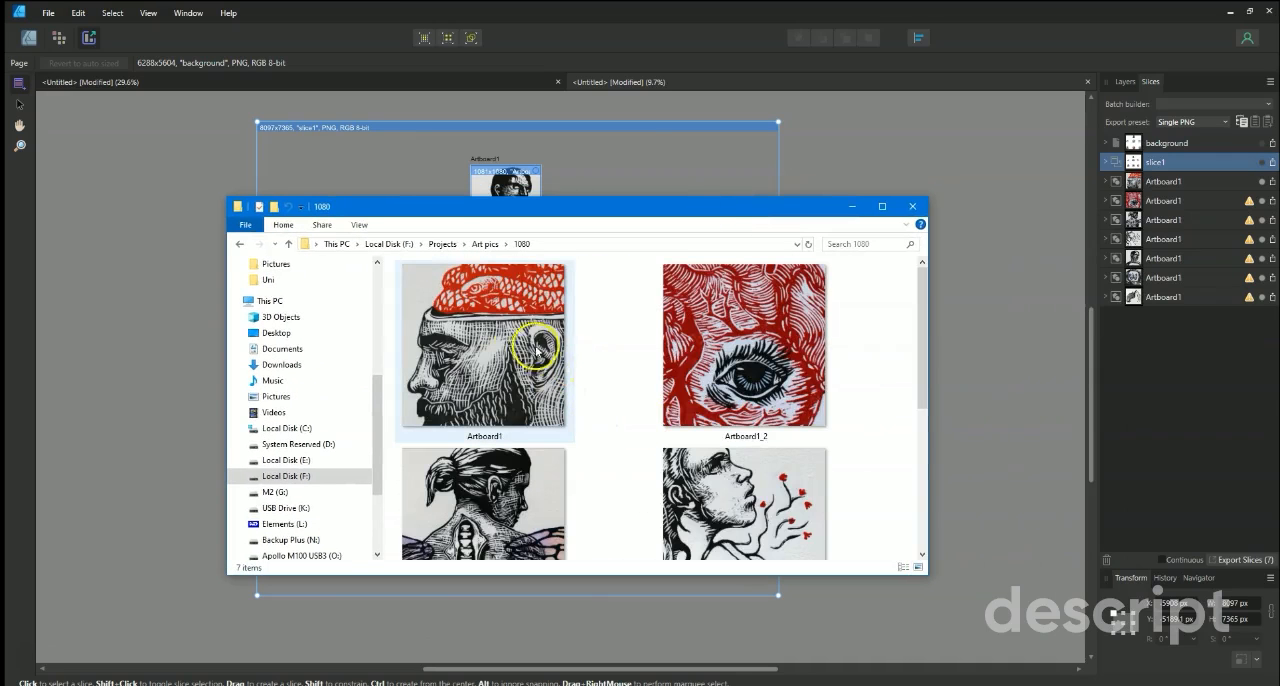
Open the exported Artboard1 PNG in Affinity Designer and check its pixel dimensions.
left_click(519, 336)
double_click(572, 374)
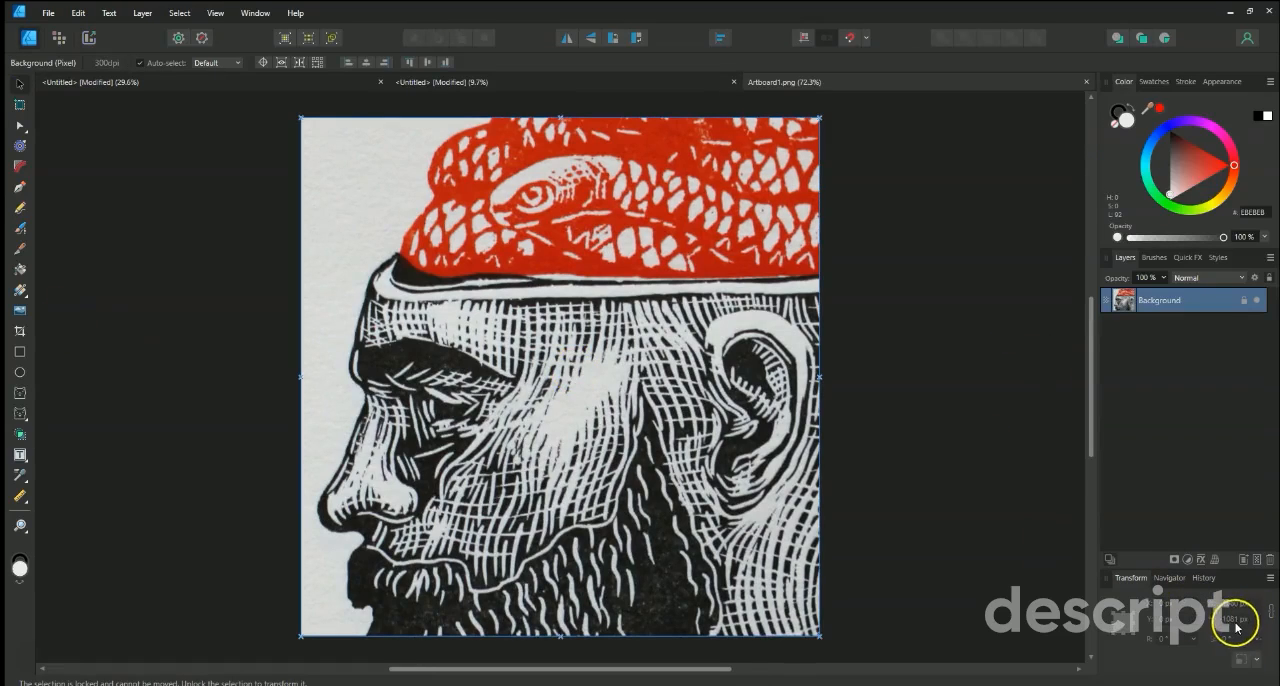
scroll(248, 373, "down", 3)
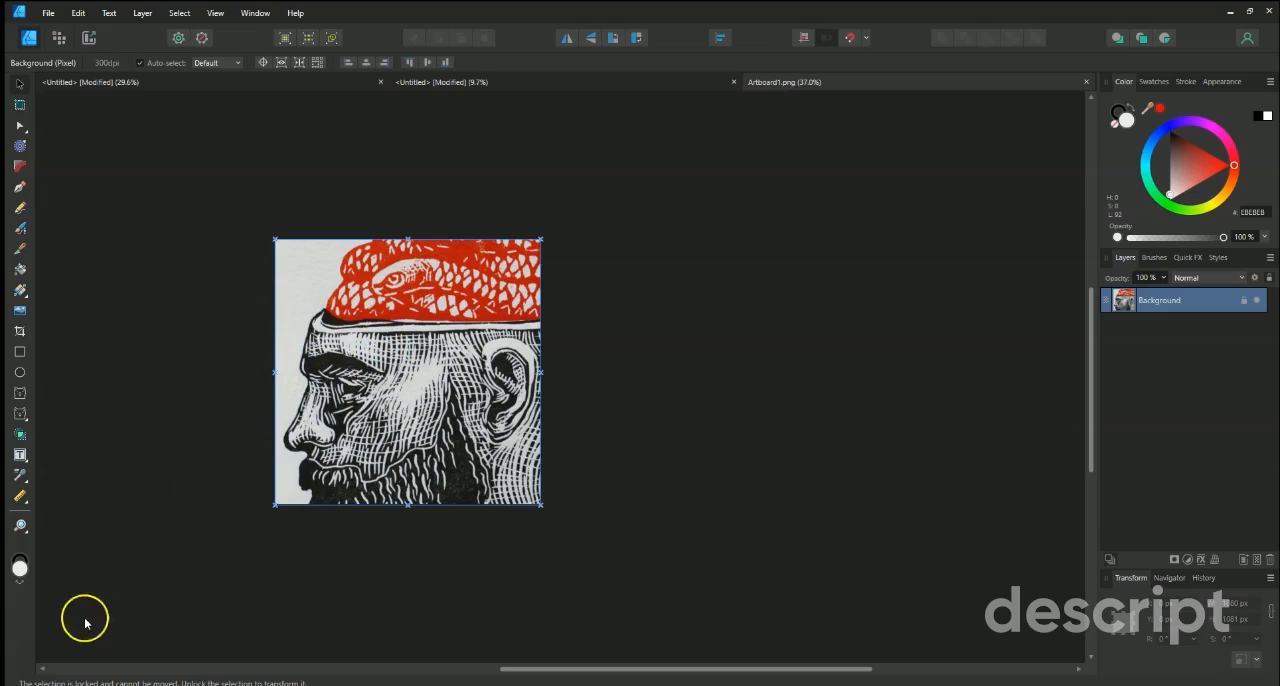
Return to the artboards document and examine the hand artboard's slice up close, followed by the whole artboard layout.
left_click(450, 81)
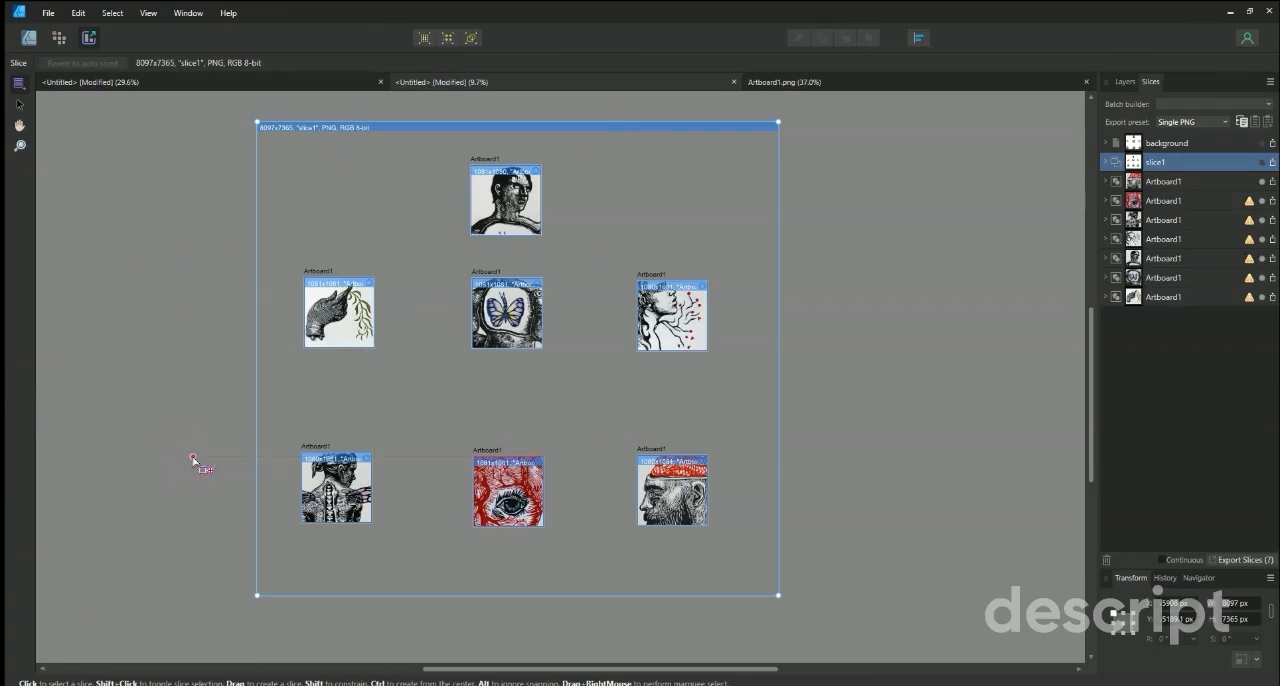
scroll(311, 283, "up", 5)
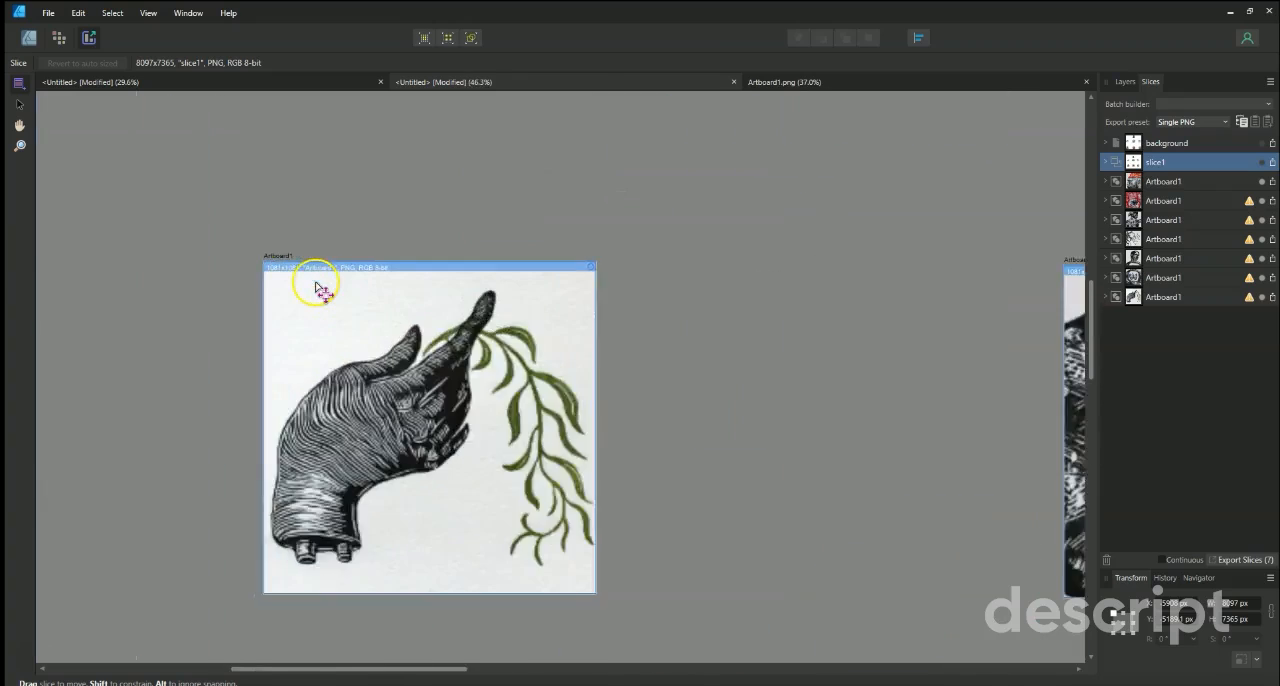
scroll(263, 267, "up", 1)
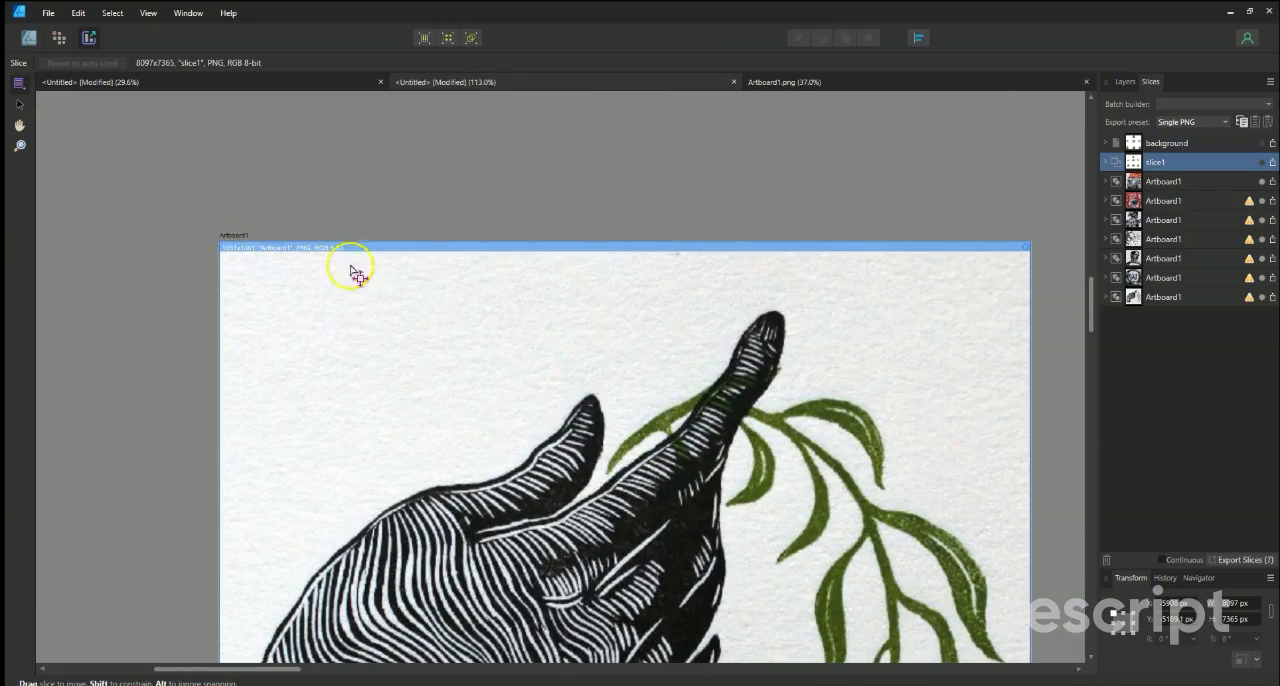
scroll(181, 265, "down", 1)
scroll(184, 268, "down", 4)
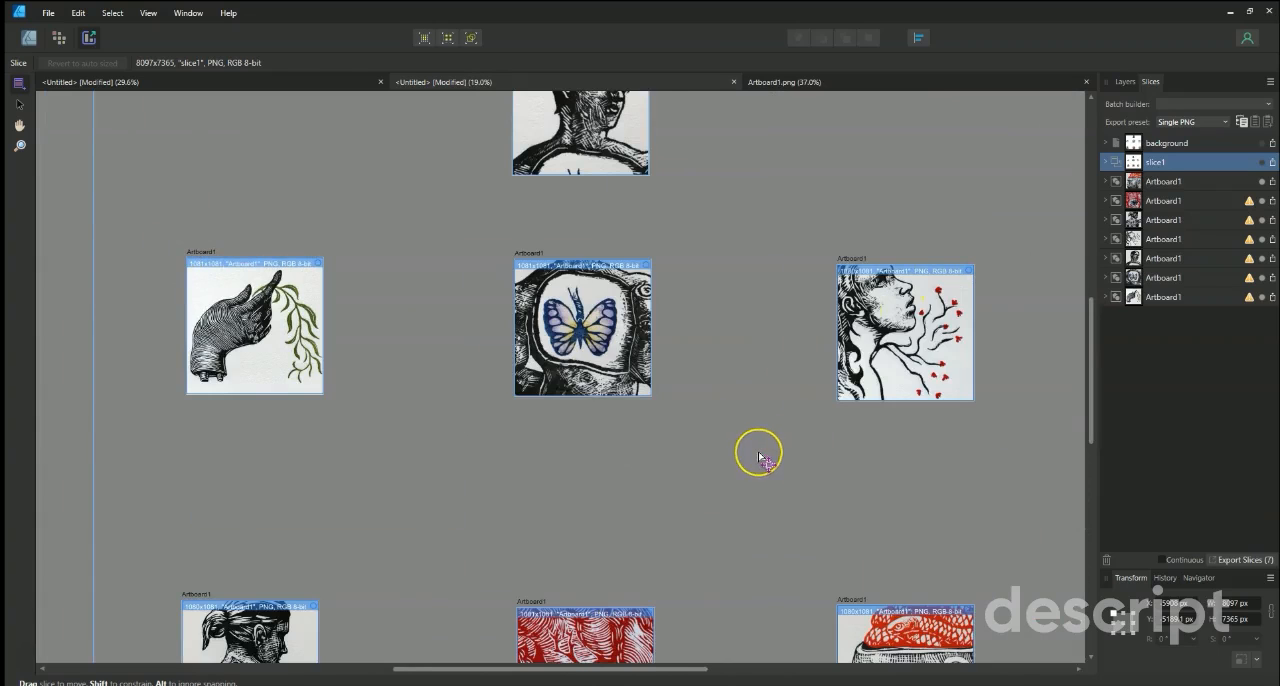
scroll(760, 458, "down", 1)
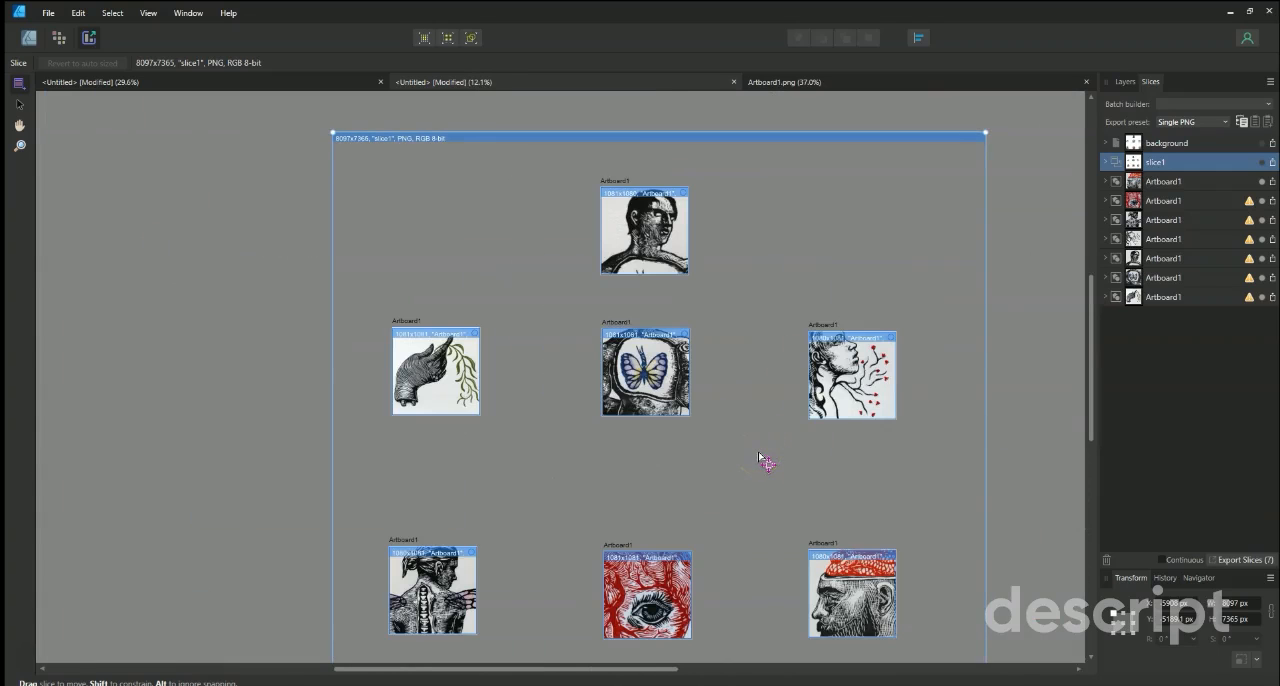
scroll(758, 458, "down", 1)
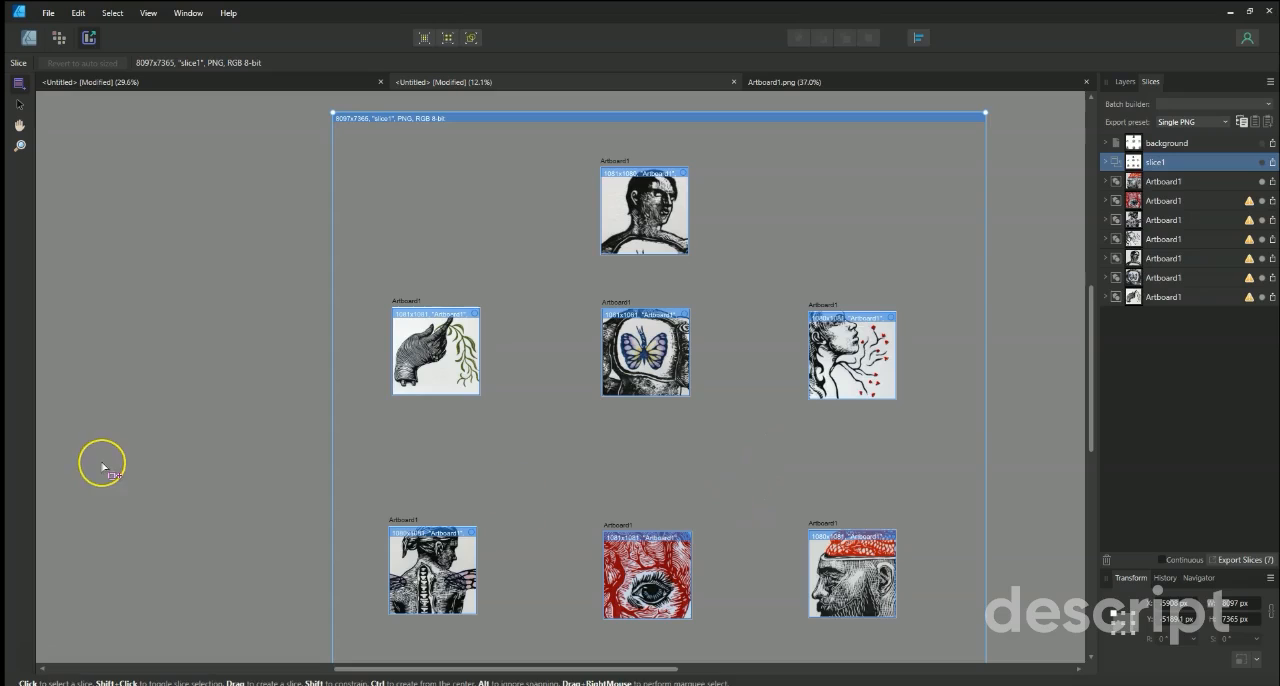